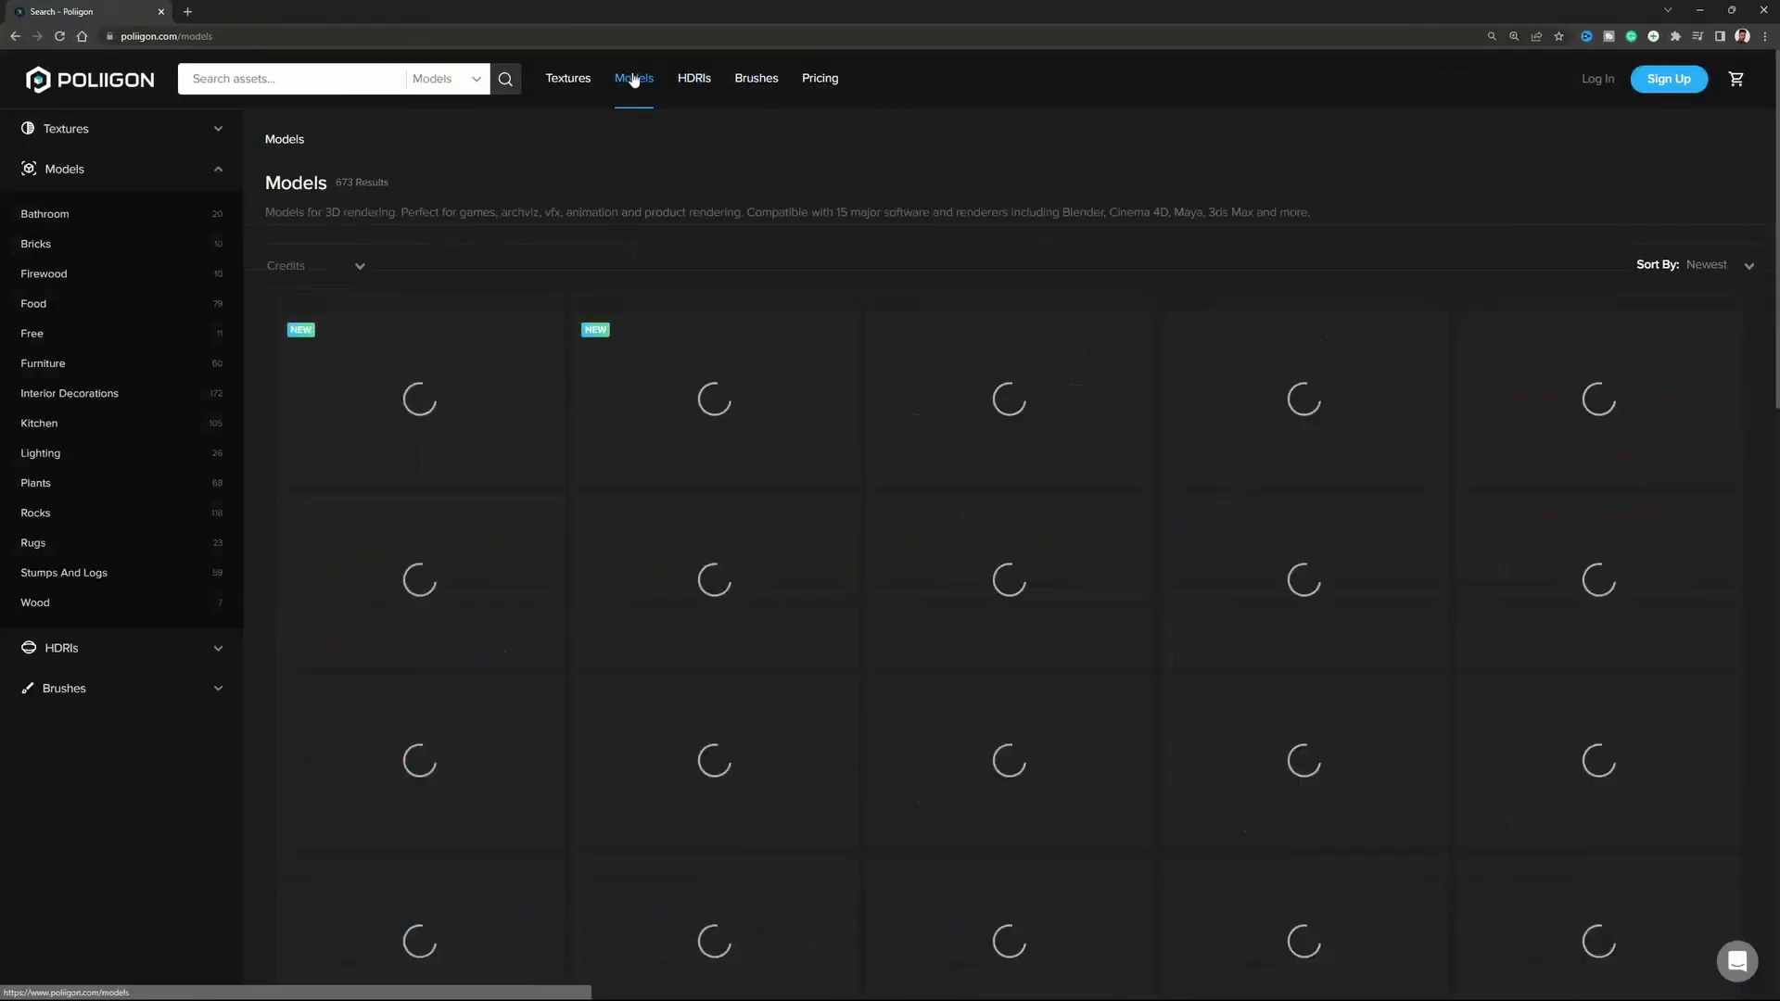
# - Browse the iMeshh library, view the next featured model and dismiss the Get Started popup
pyautogui.scroll(-15, 962, 570)
pyautogui.scroll(-14, 963, 569)
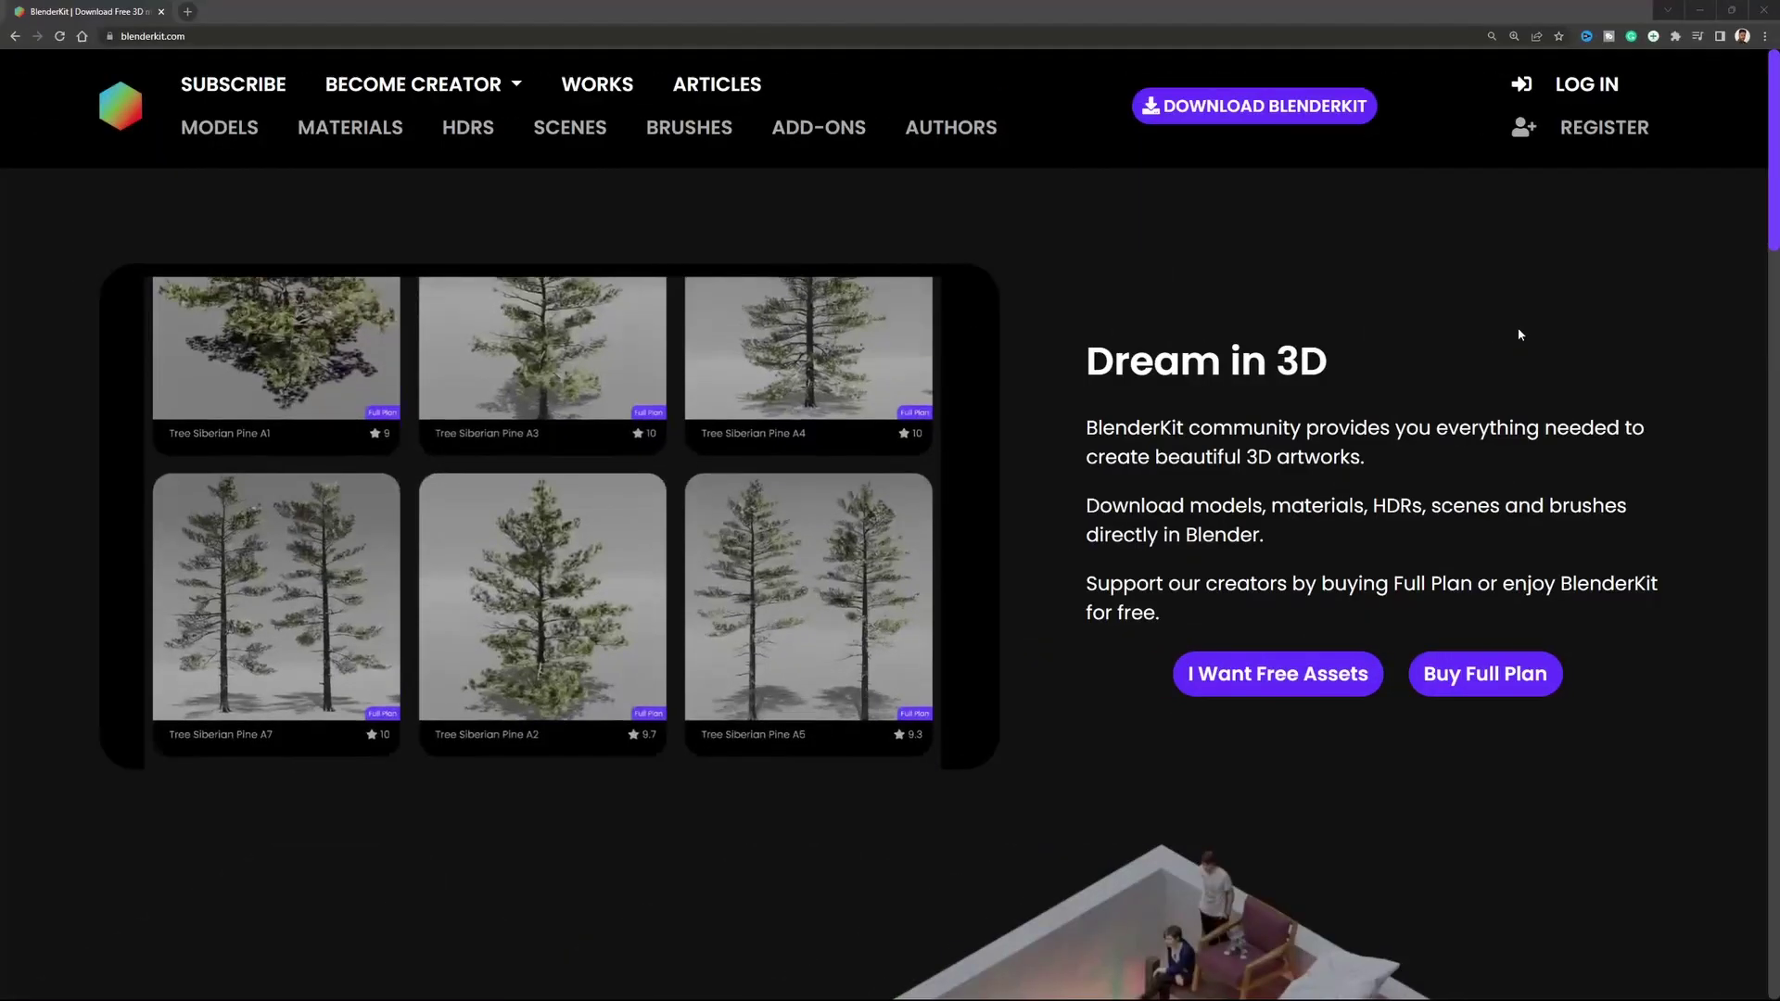
pyautogui.scroll(-15, 1517, 326)
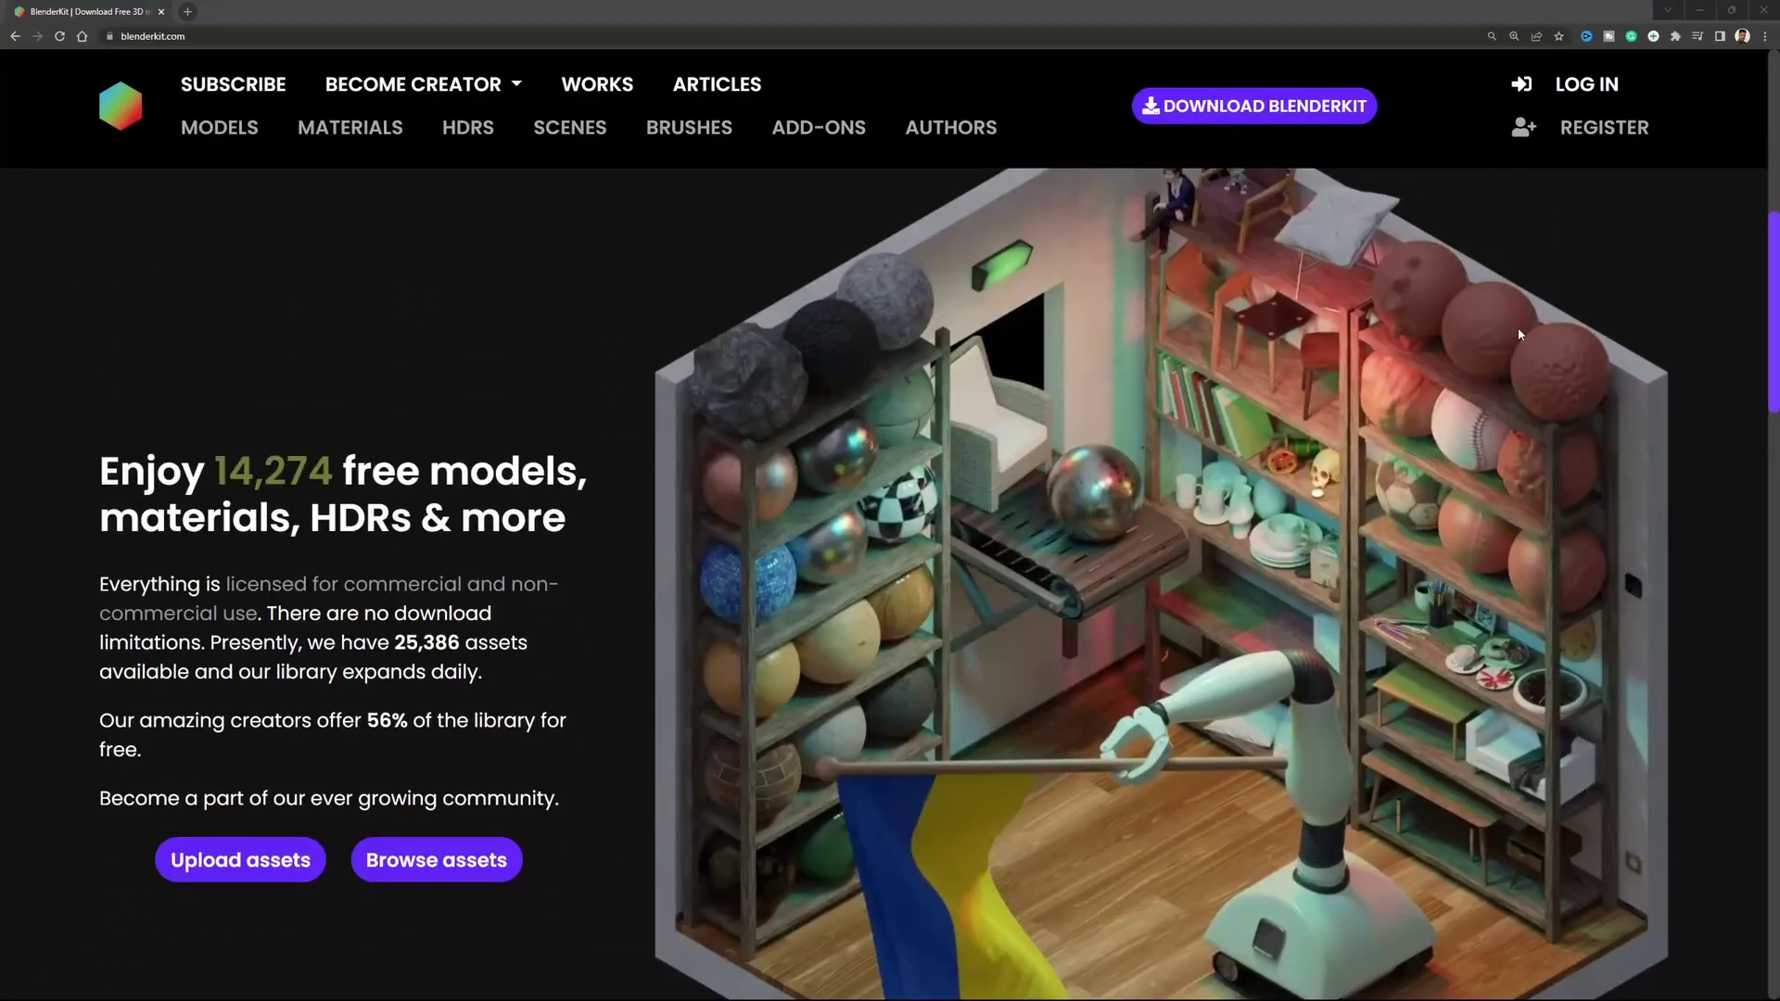
pyautogui.scroll(-14, 1517, 333)
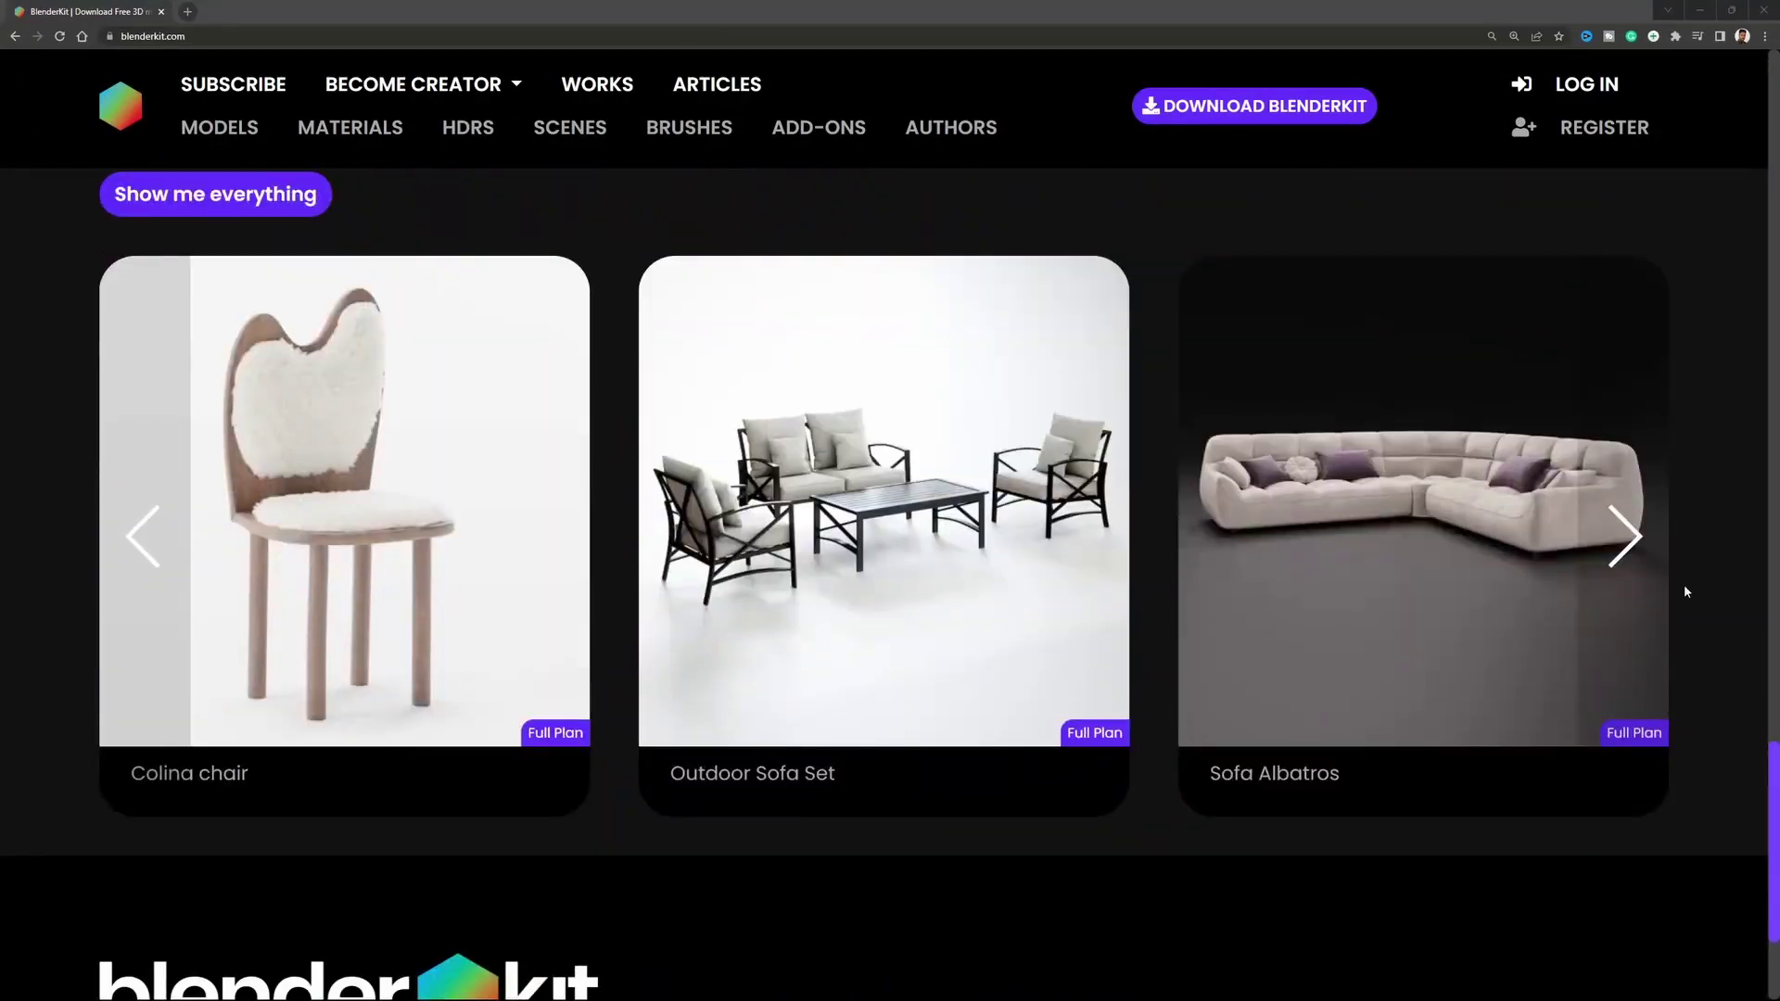
pyautogui.click(1615, 551)
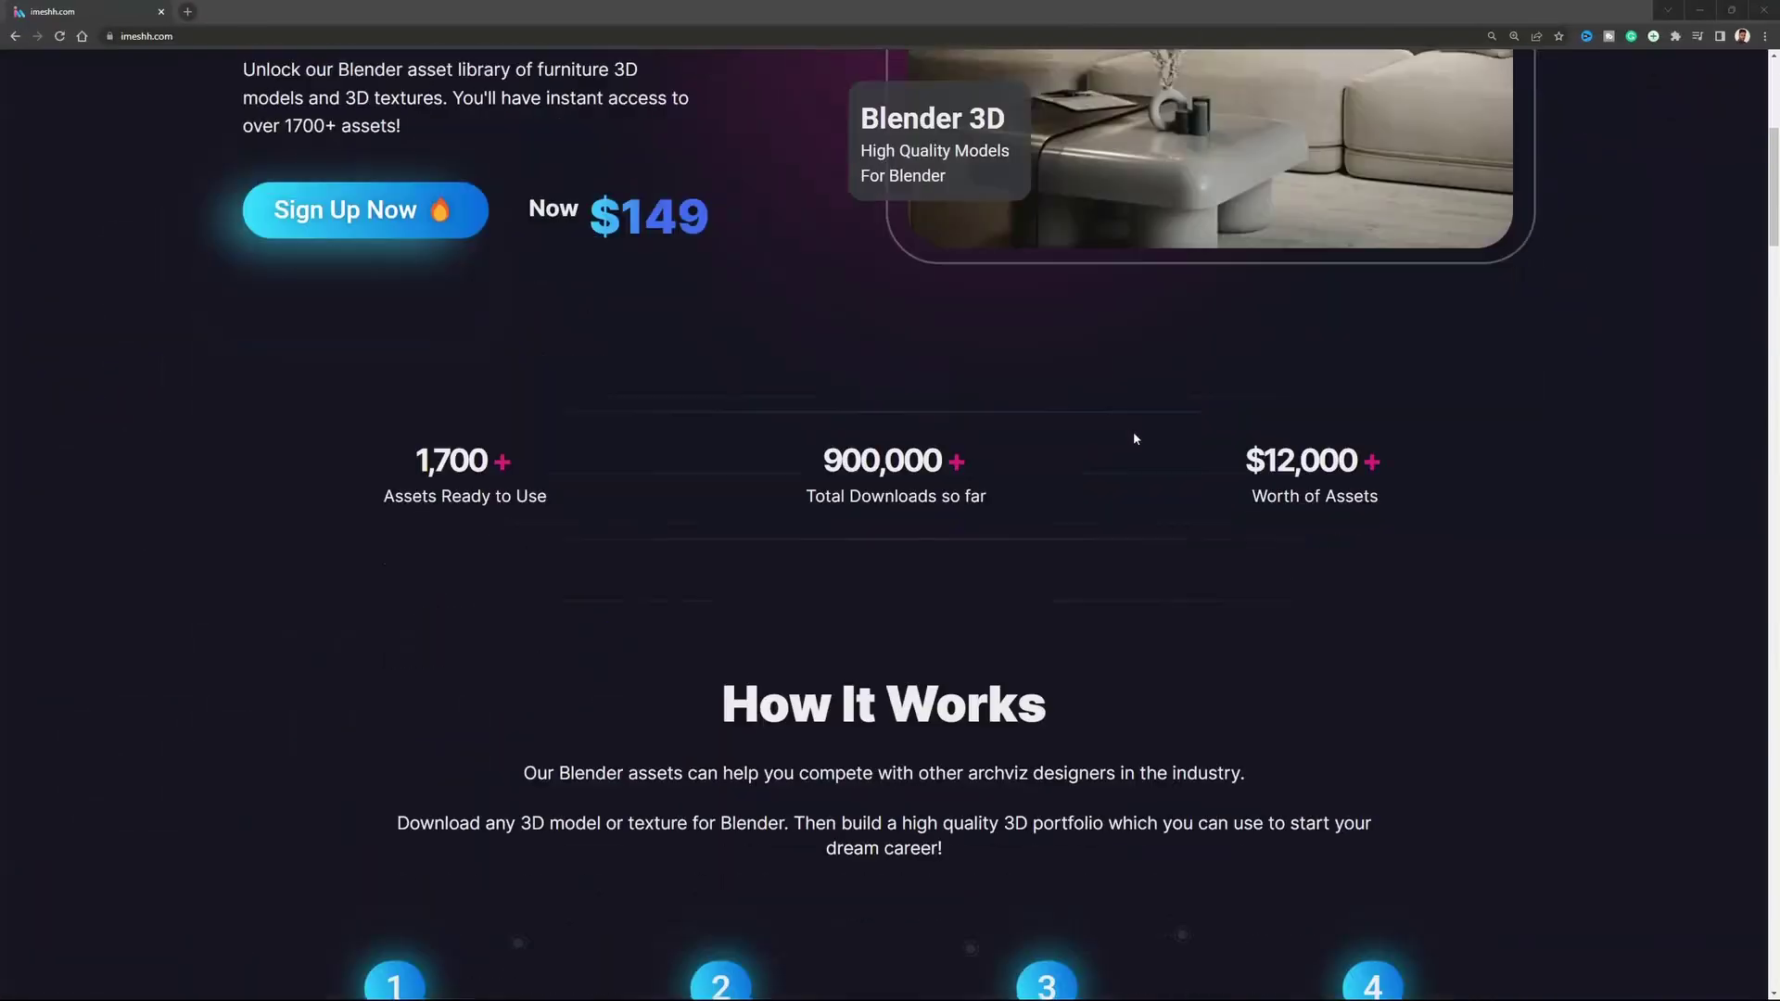
pyautogui.scroll(-5, 1133, 431)
pyautogui.scroll(-10, 1133, 431)
pyautogui.click(1220, 322)
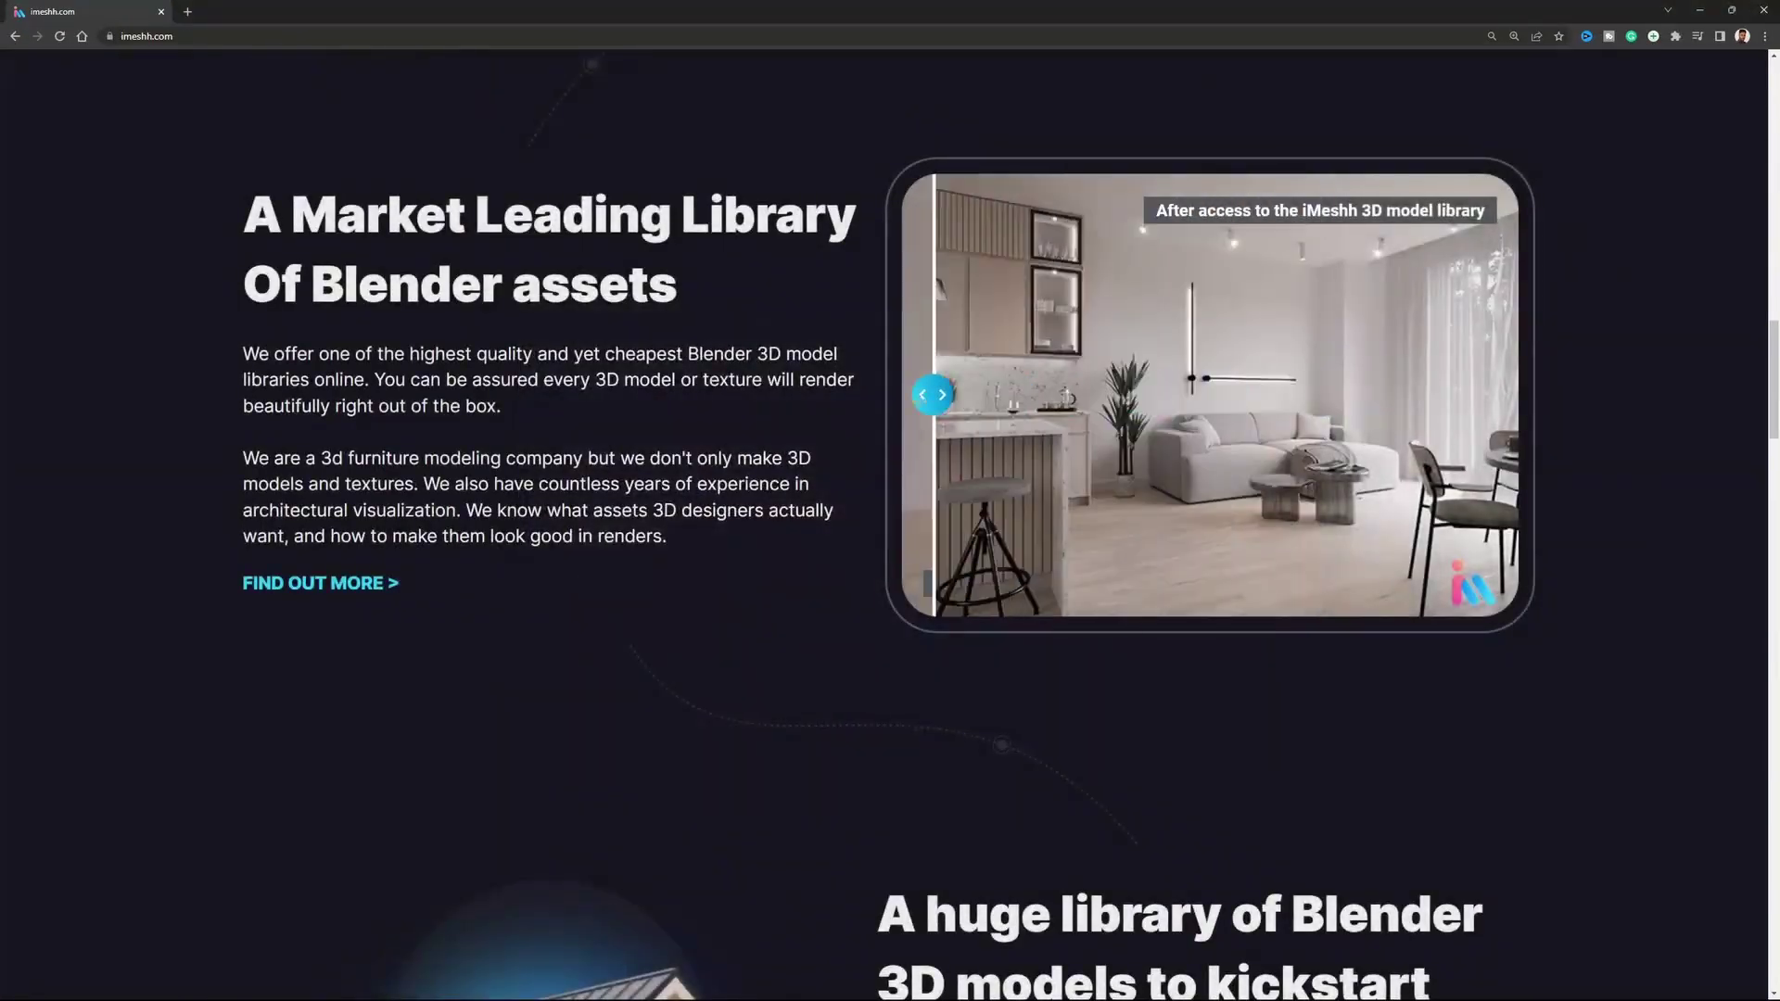
pyautogui.scroll(-15, 803, 402)
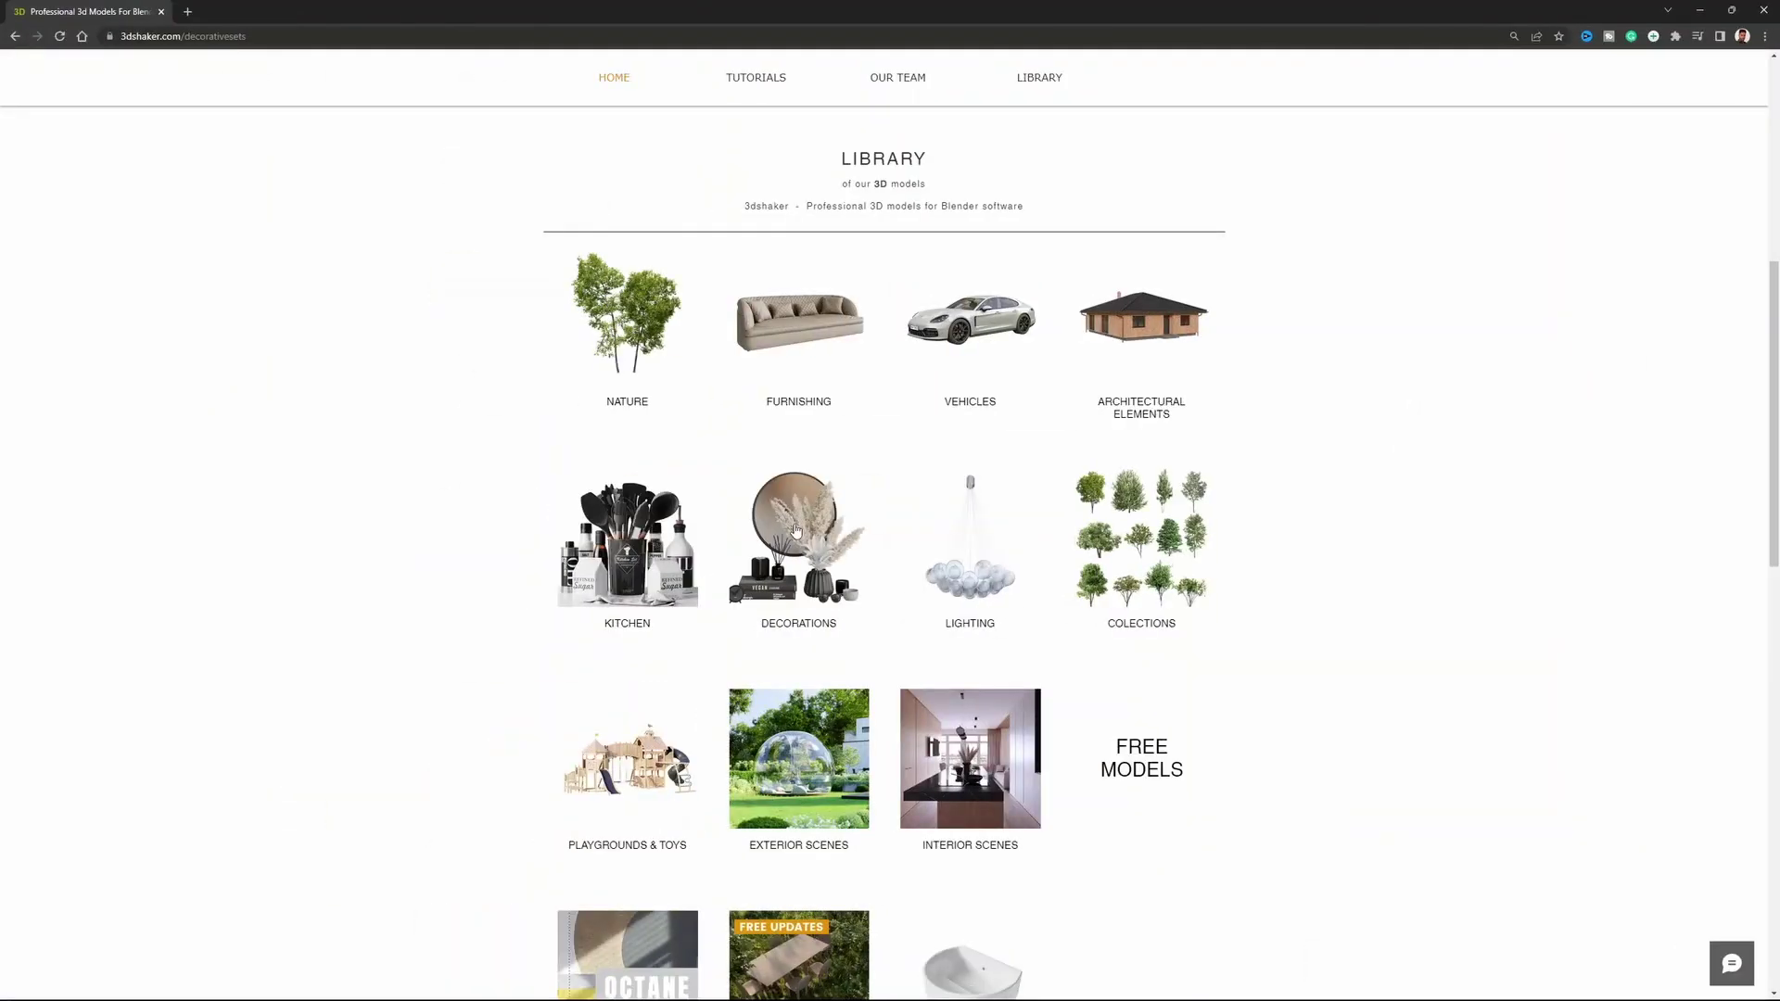
# - Open 3D Shaker's Decorations tile and scroll through its decorative sets
pyautogui.click(795, 530)
pyautogui.keyDown('ctrl'); pyautogui.scroll(3, 1295, 399); pyautogui.keyUp('ctrl')
pyautogui.scroll(-8, 1294, 399)
pyautogui.scroll(-10, 1295, 399)
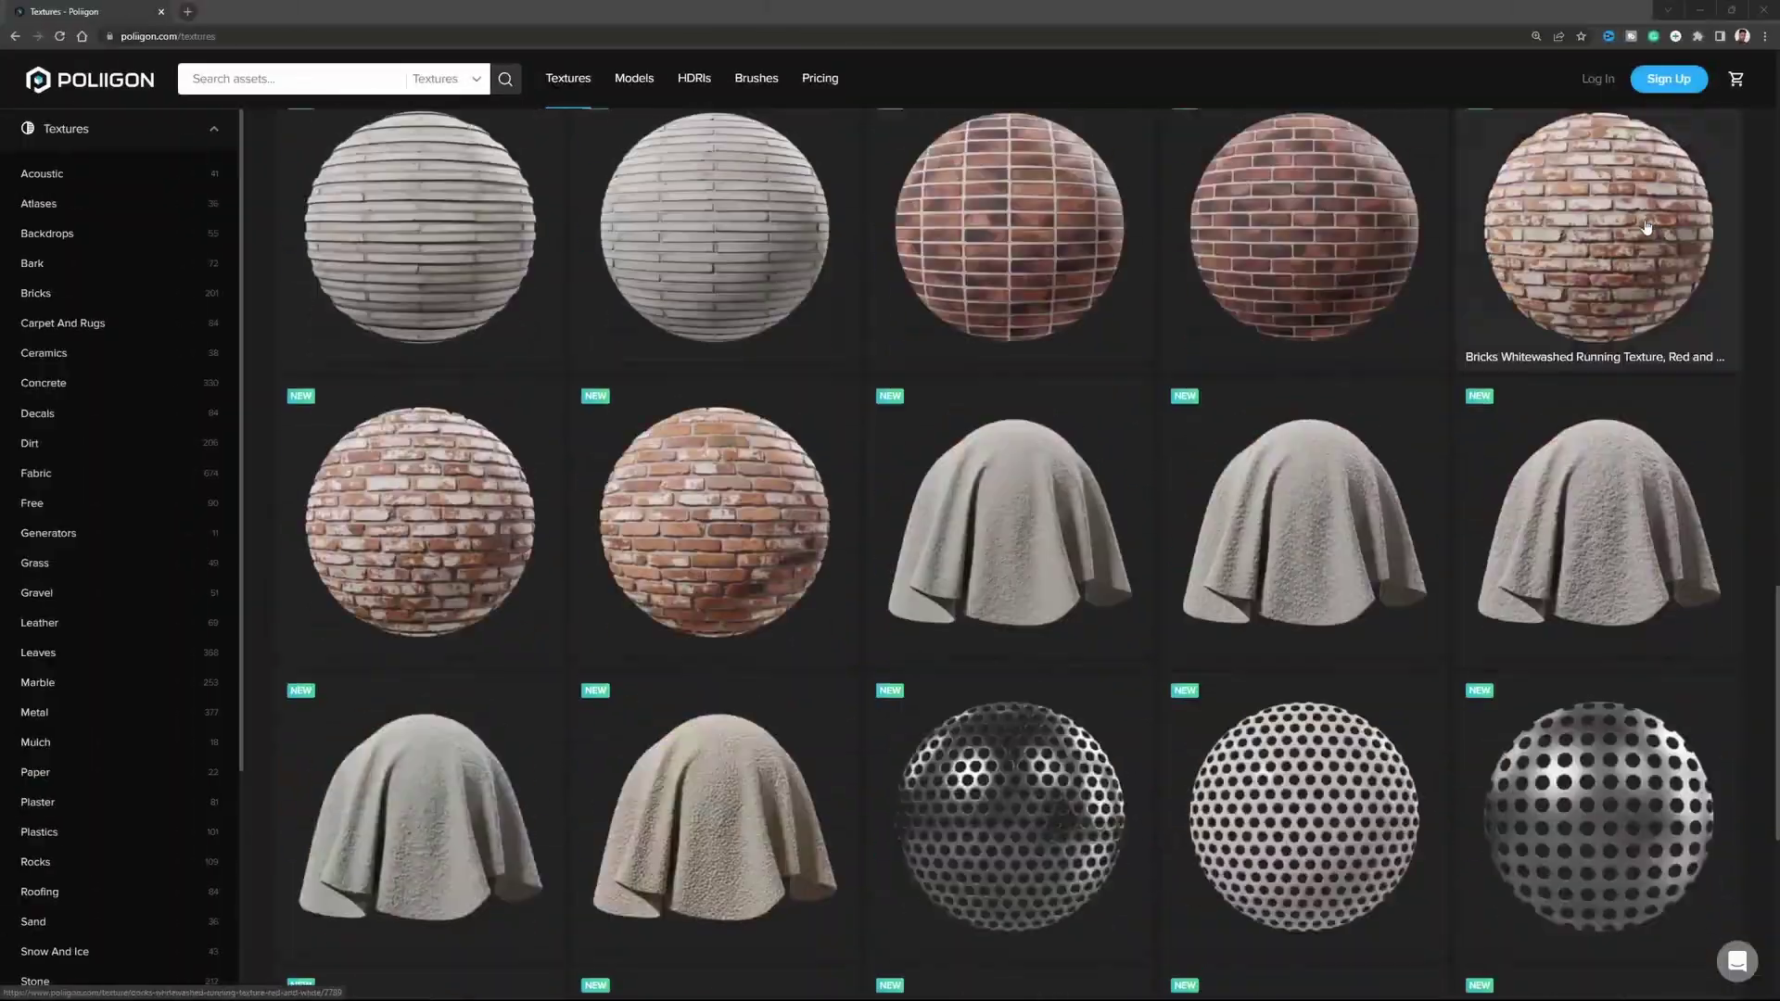
# - In Quixel Bridge, open Essential collections, then Surface to show its 25 sets
pyautogui.scroll(-5, 1646, 227)
pyautogui.scroll(10, 1645, 227)
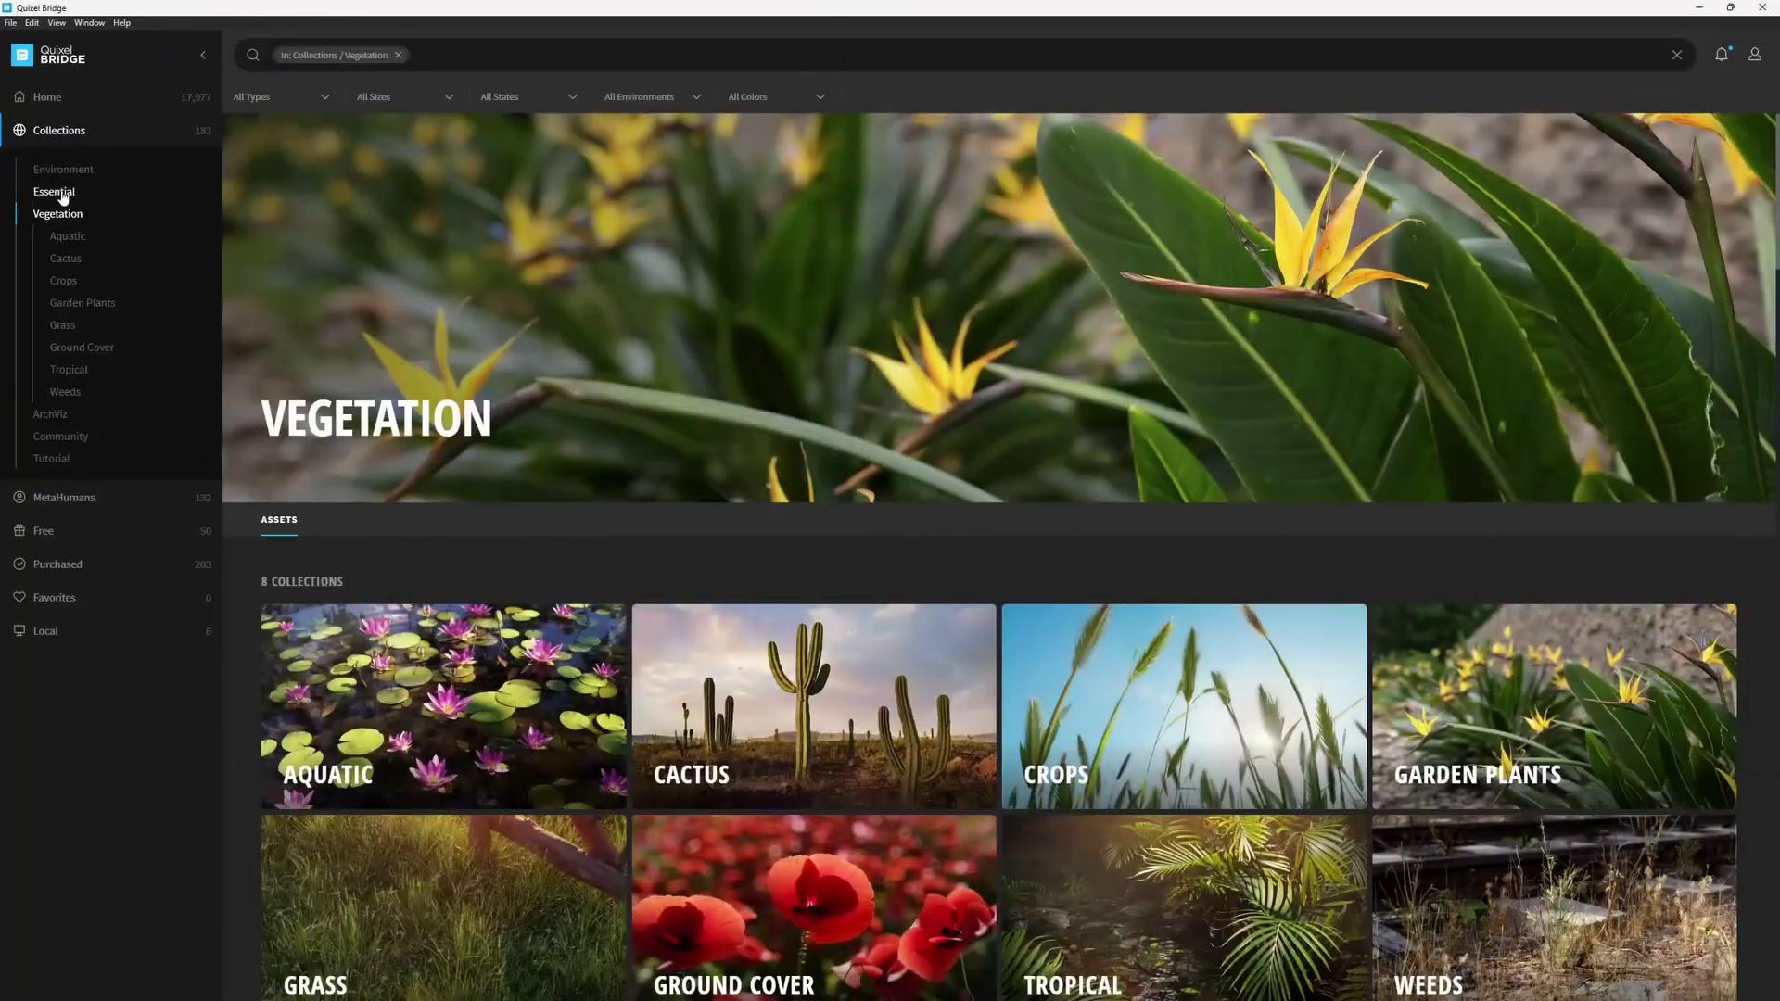
pyautogui.click(57, 192)
pyautogui.click(68, 281)
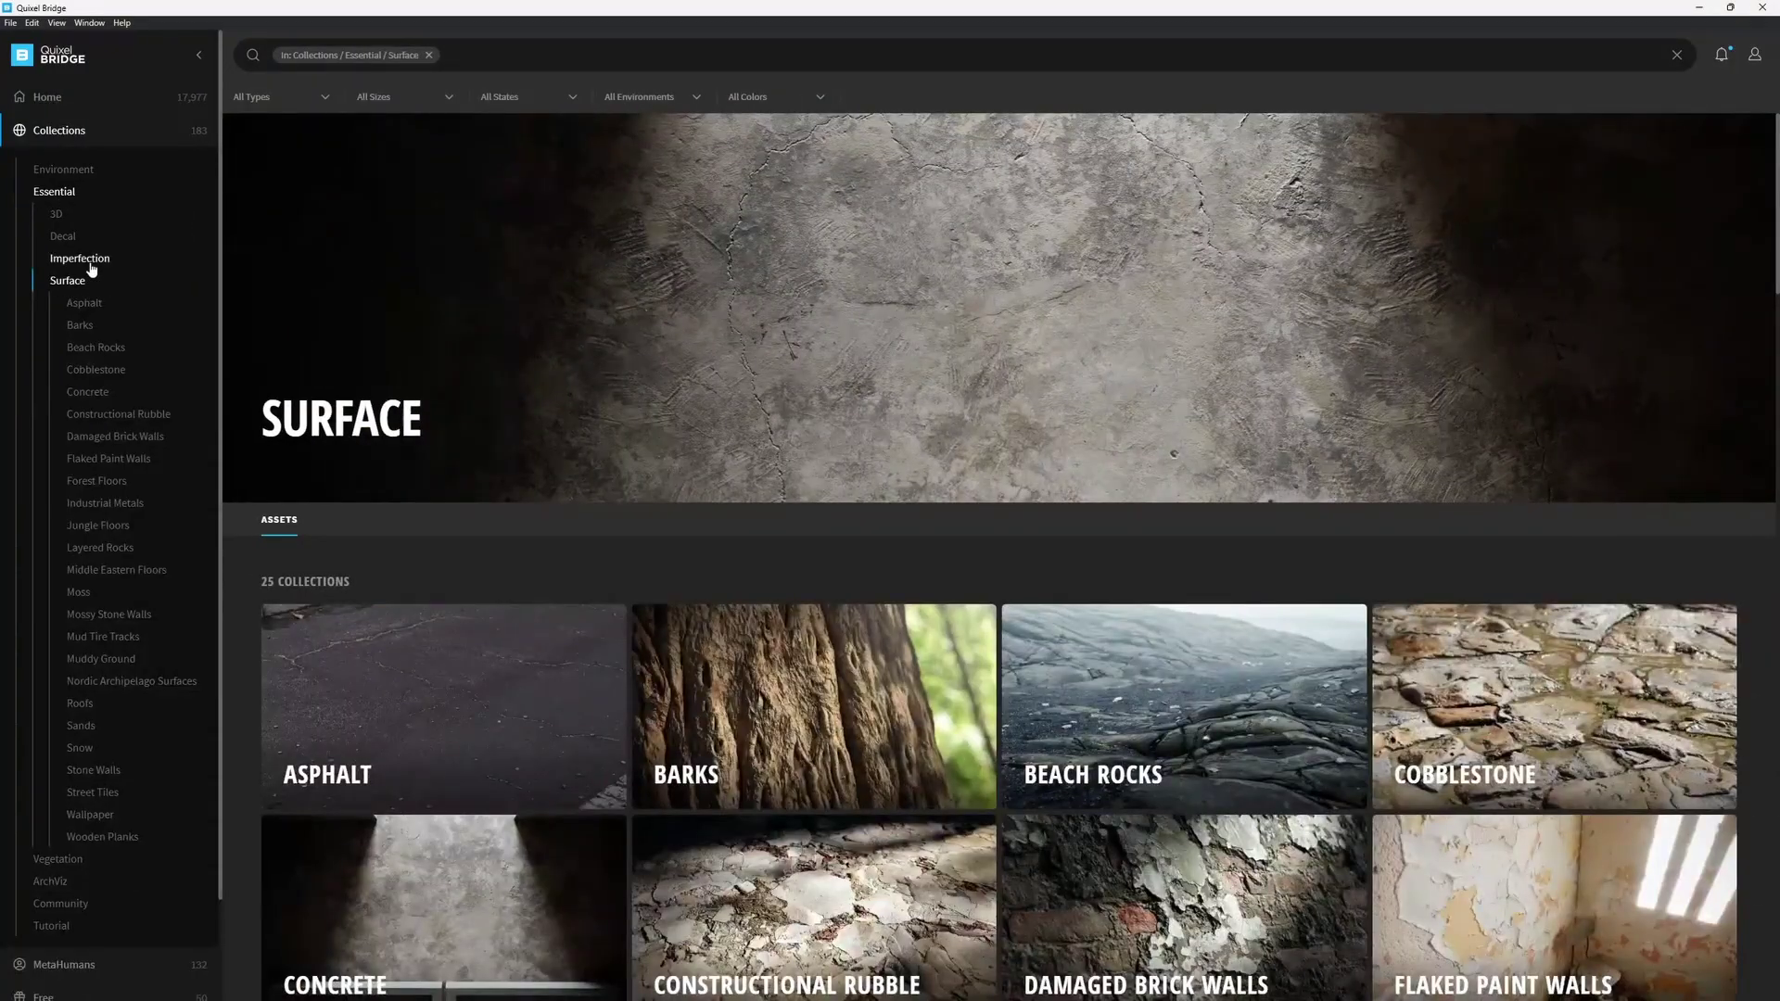
# - Browse the Concrete collection and Marble results, then open a cream marble material's details
pyautogui.click(111, 386)
pyautogui.scroll(-3, 841, 398)
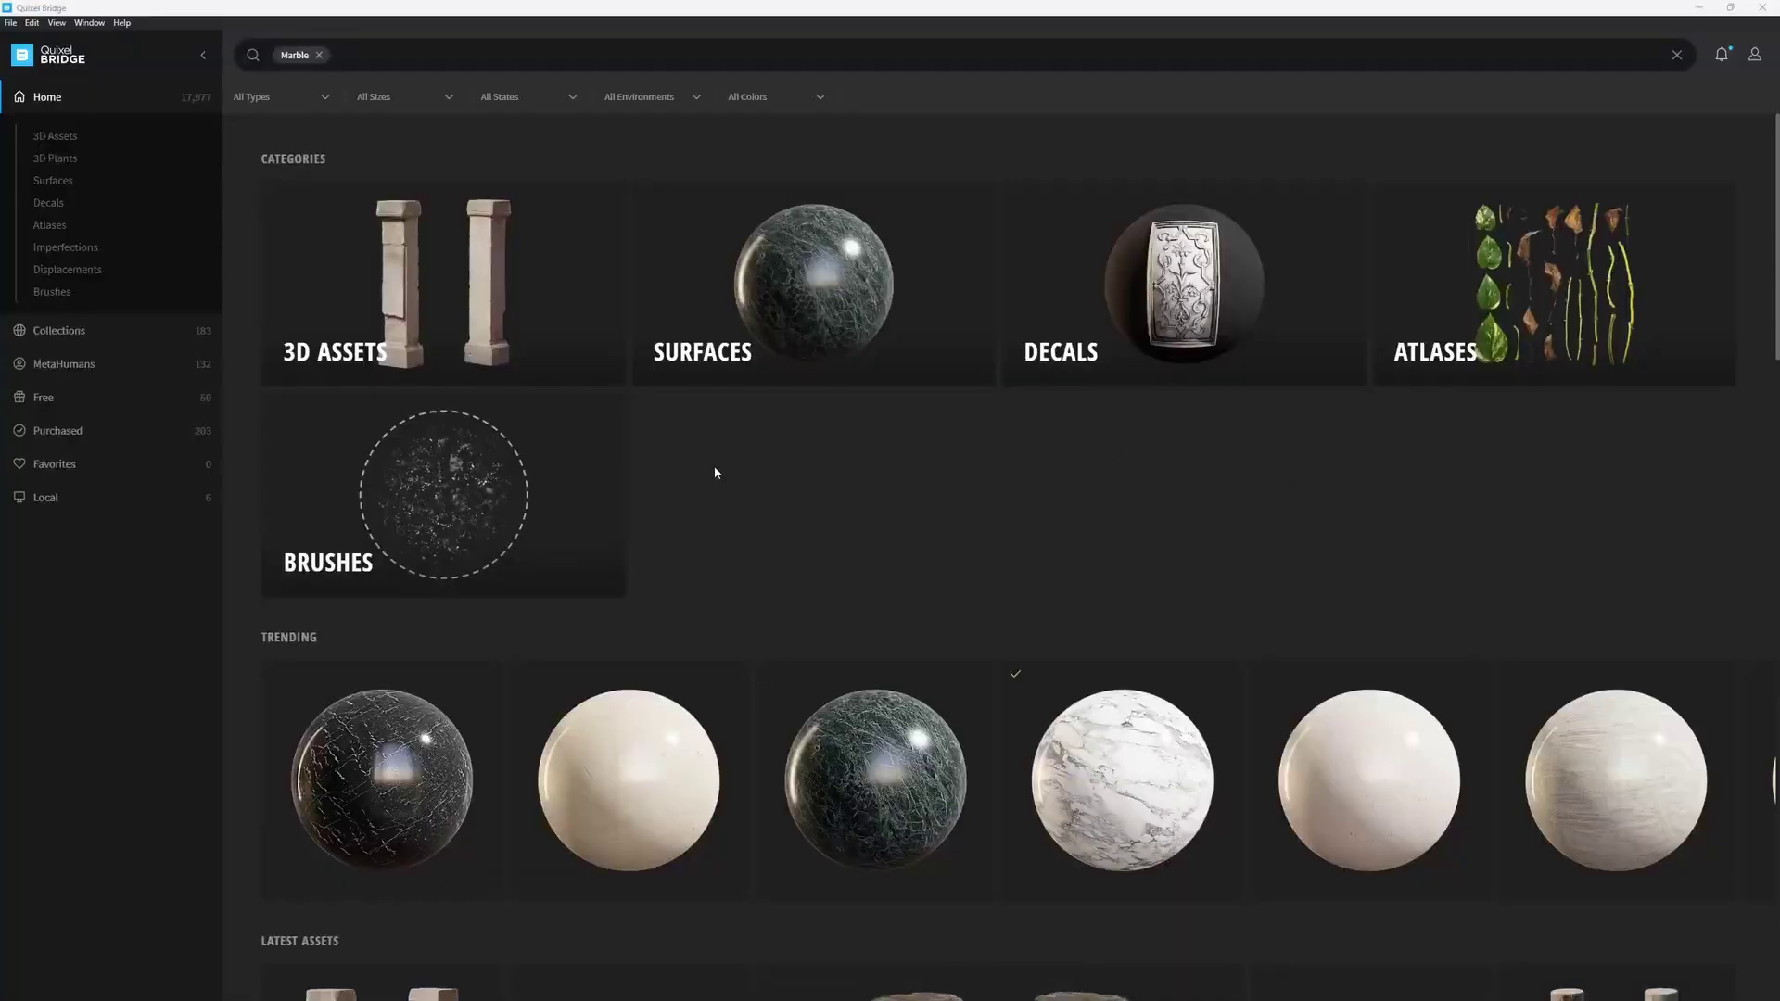
pyautogui.scroll(-3, 714, 468)
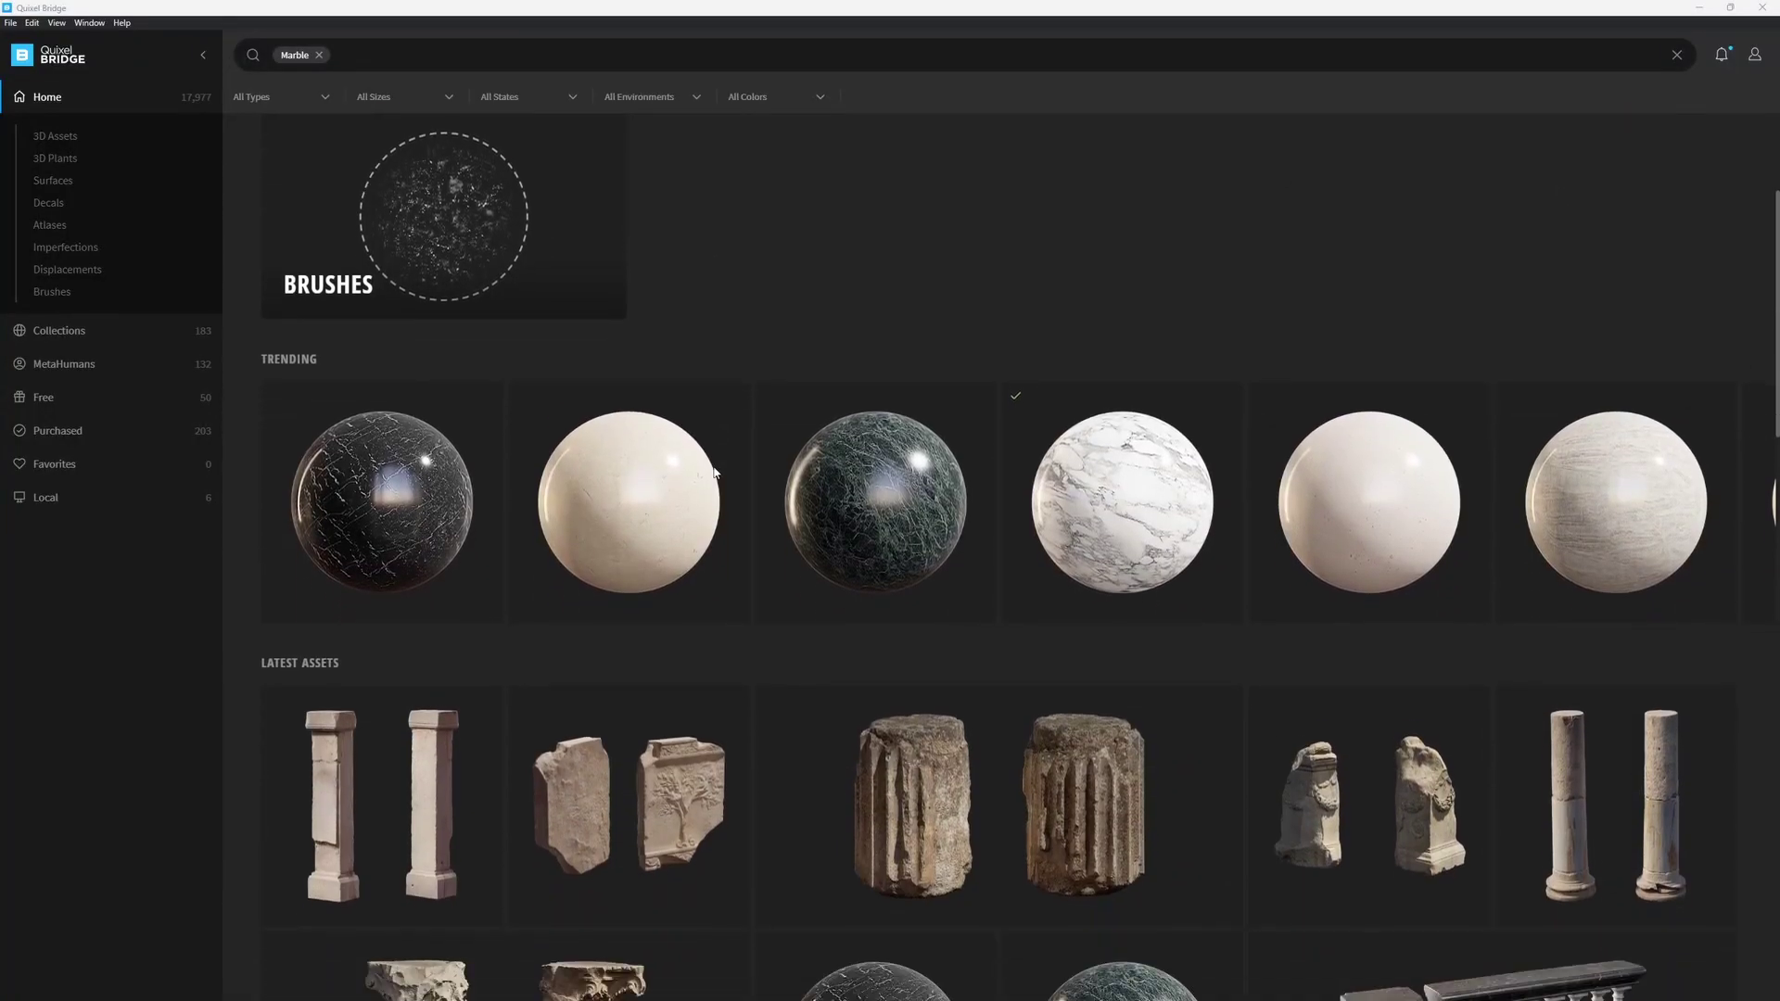
pyautogui.click(583, 507)
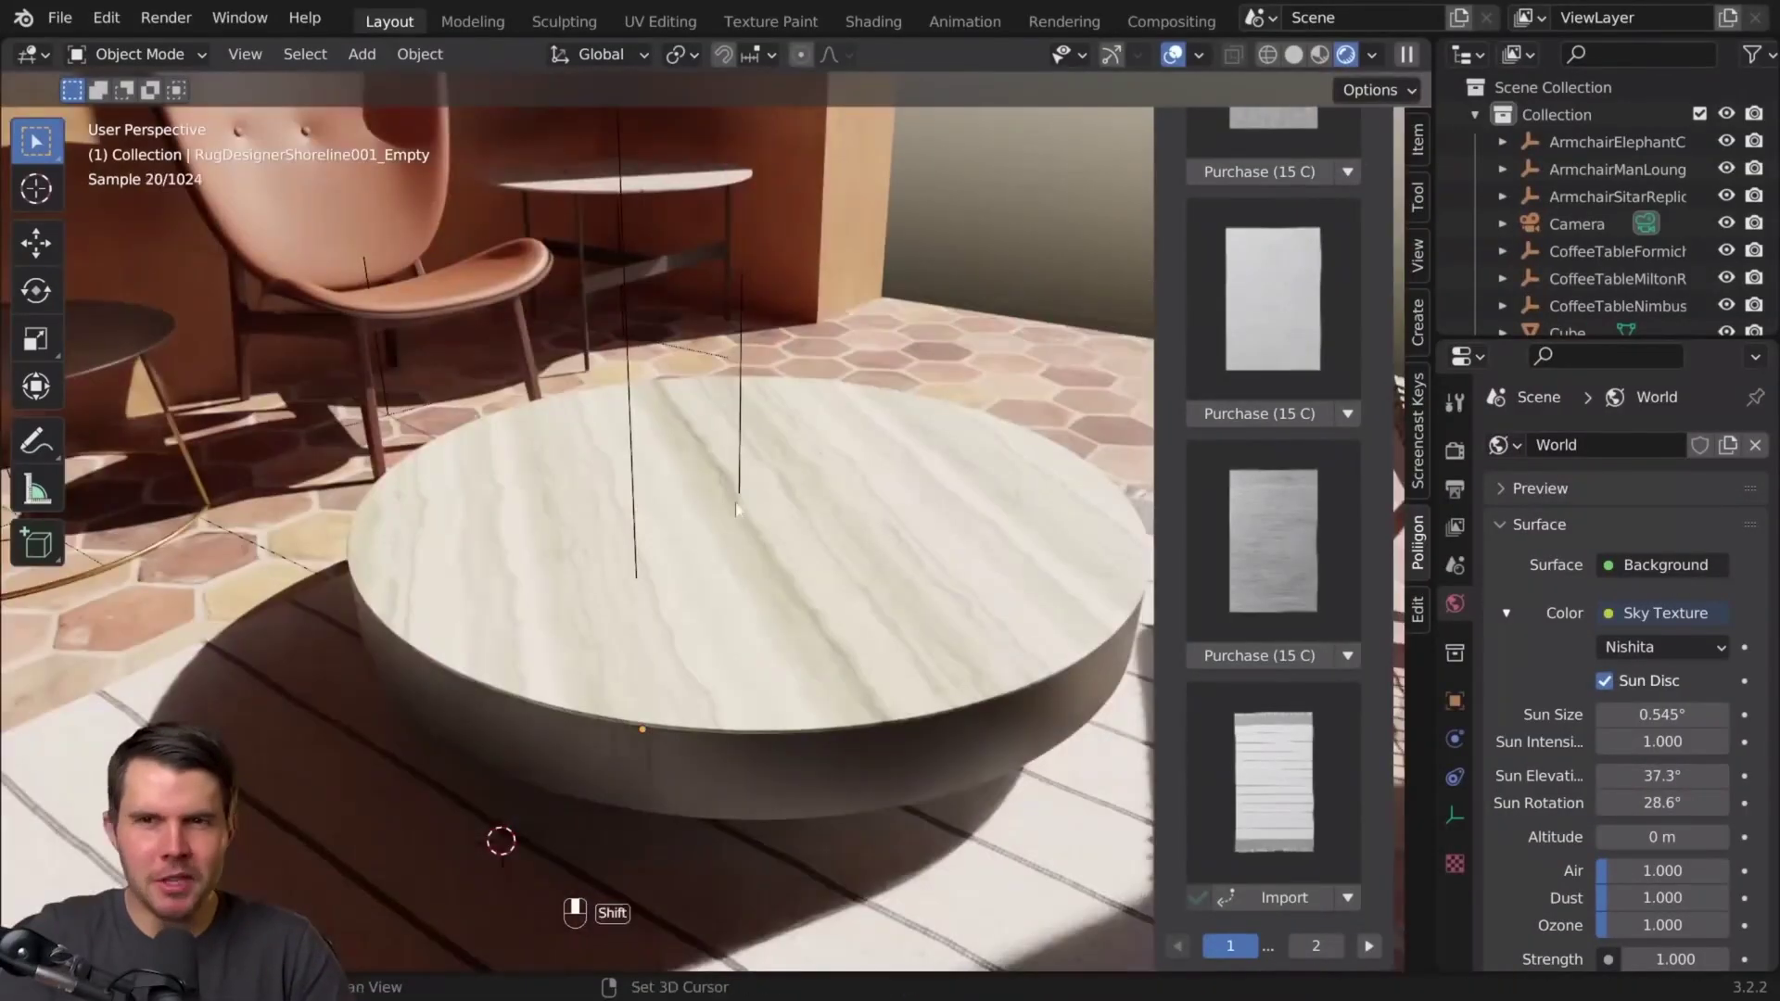
# - Search Poliigon's Interior Decorations for 'books', then apply the red striped fabric at 2K to the plane
pyautogui.scroll(5, 1273, 464)
pyautogui.click(1273, 414)
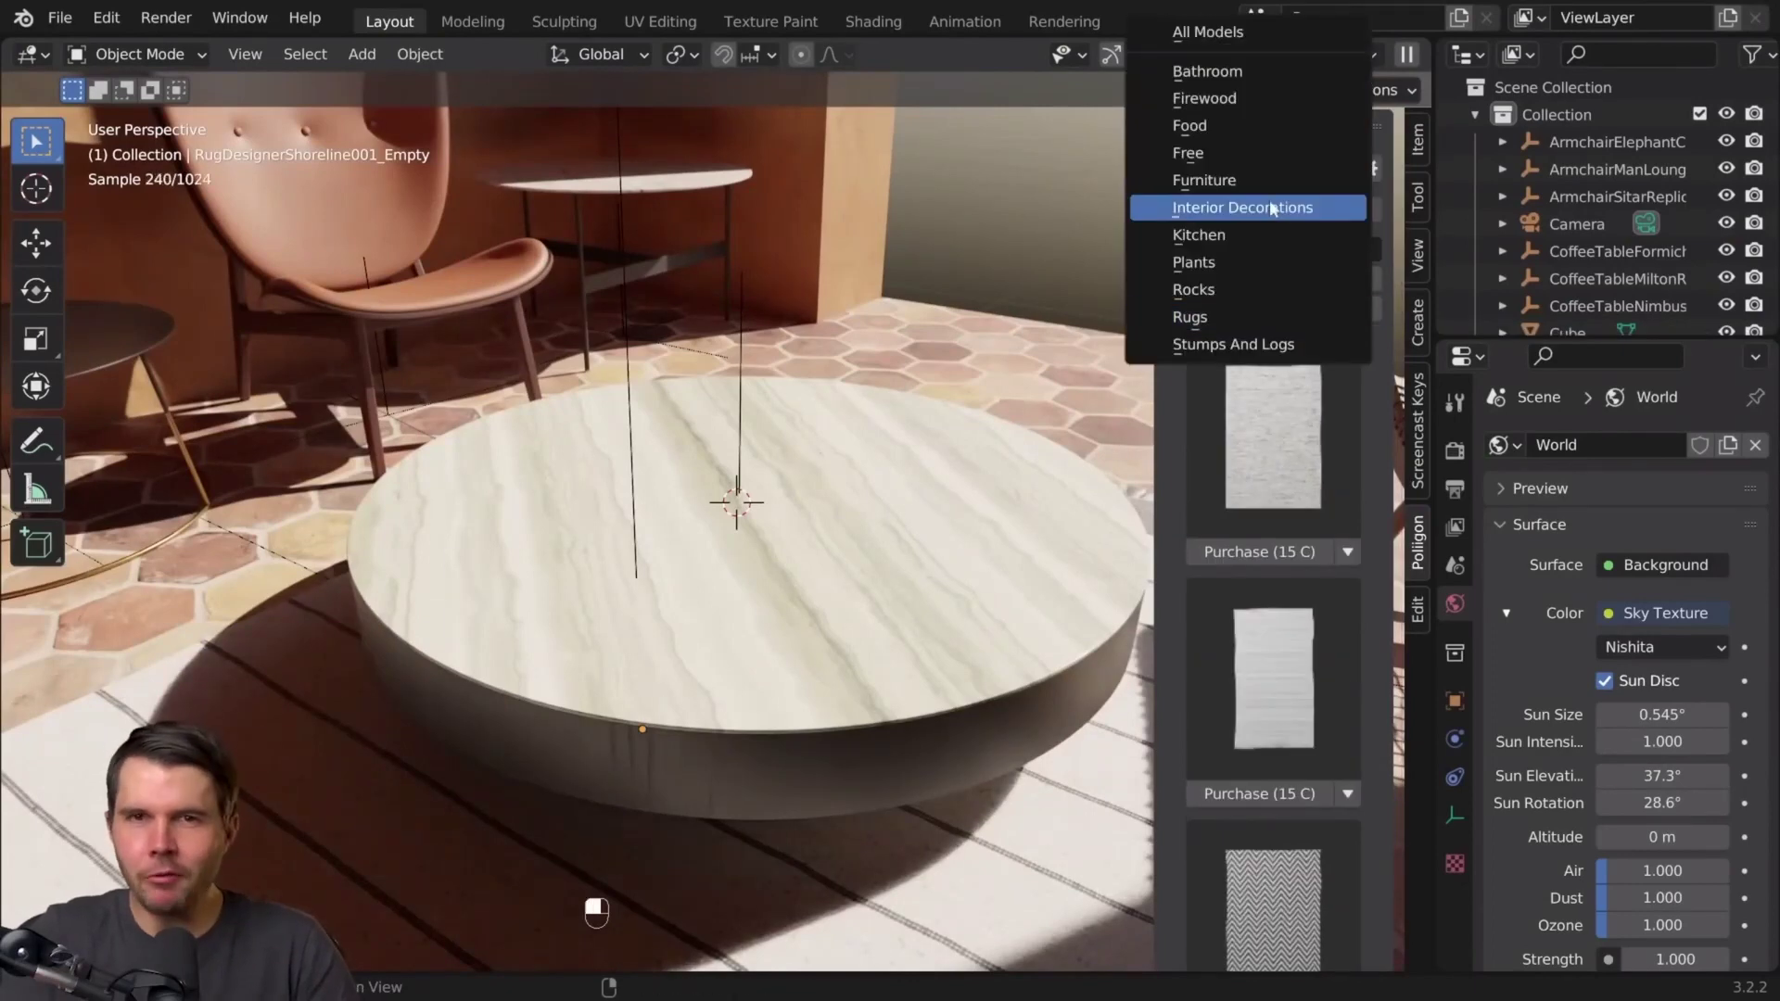
pyautogui.click(1272, 209)
pyautogui.click(1270, 249)
pyautogui.write('books')
pyautogui.press('Return')
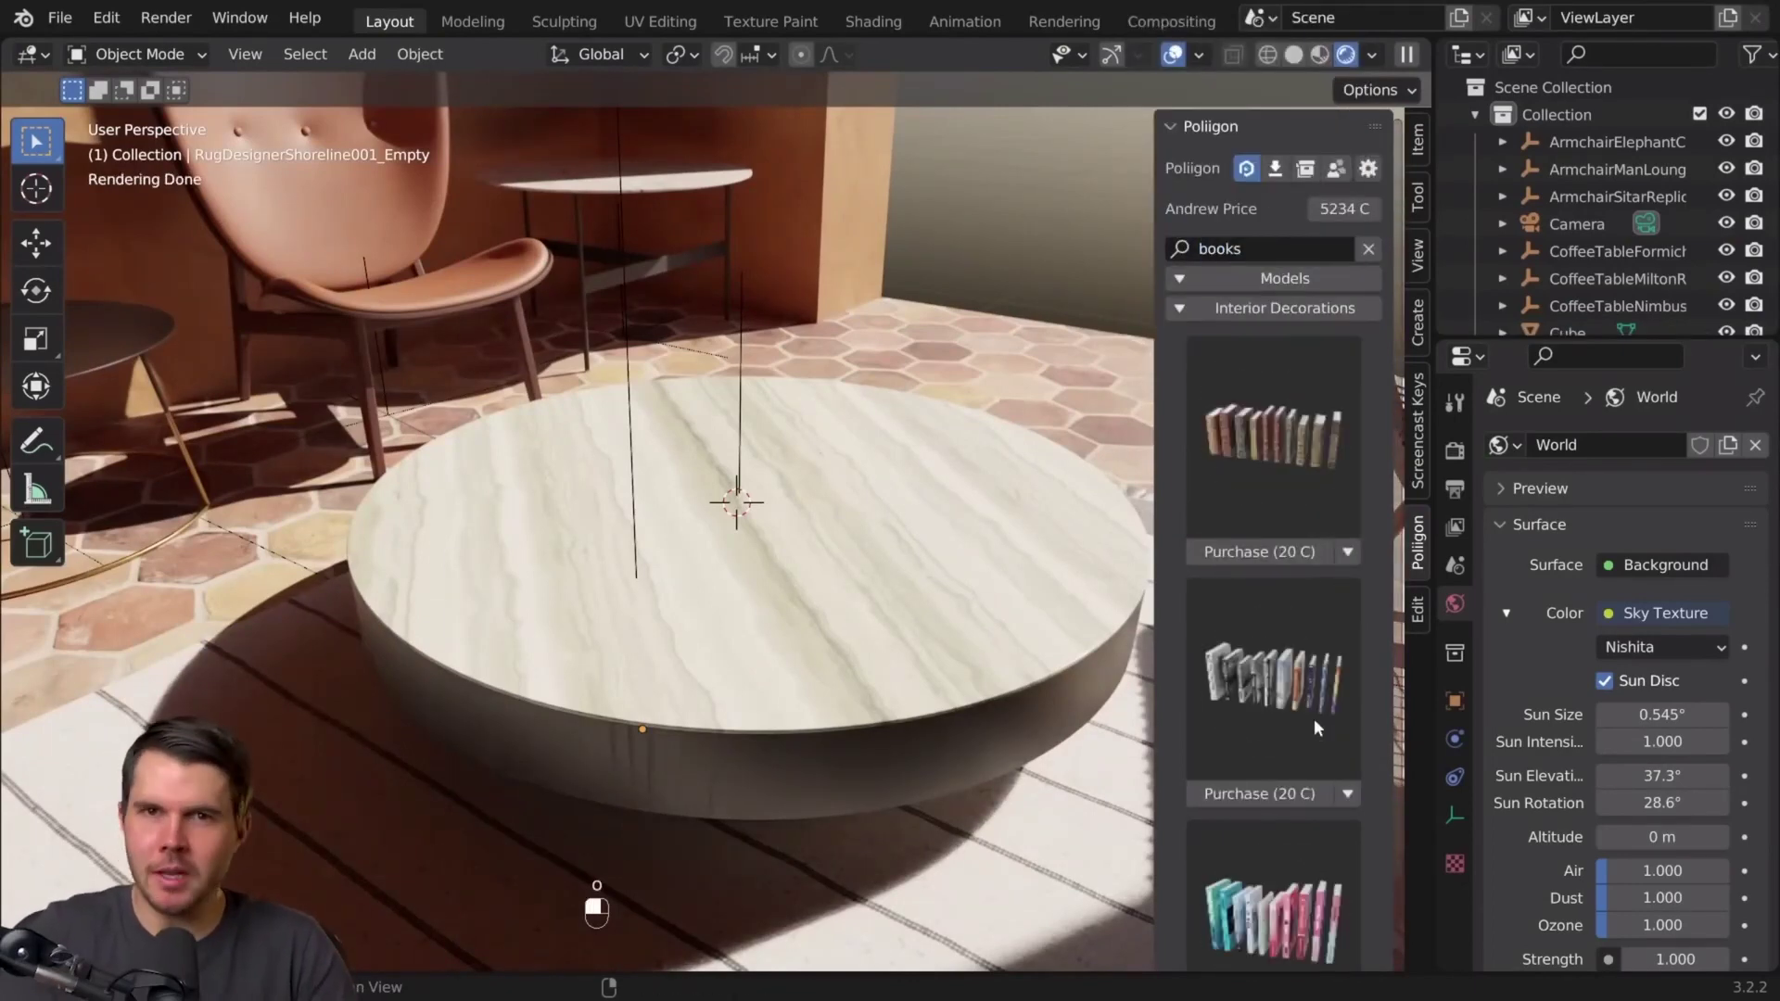
pyautogui.scroll(-2, 1315, 720)
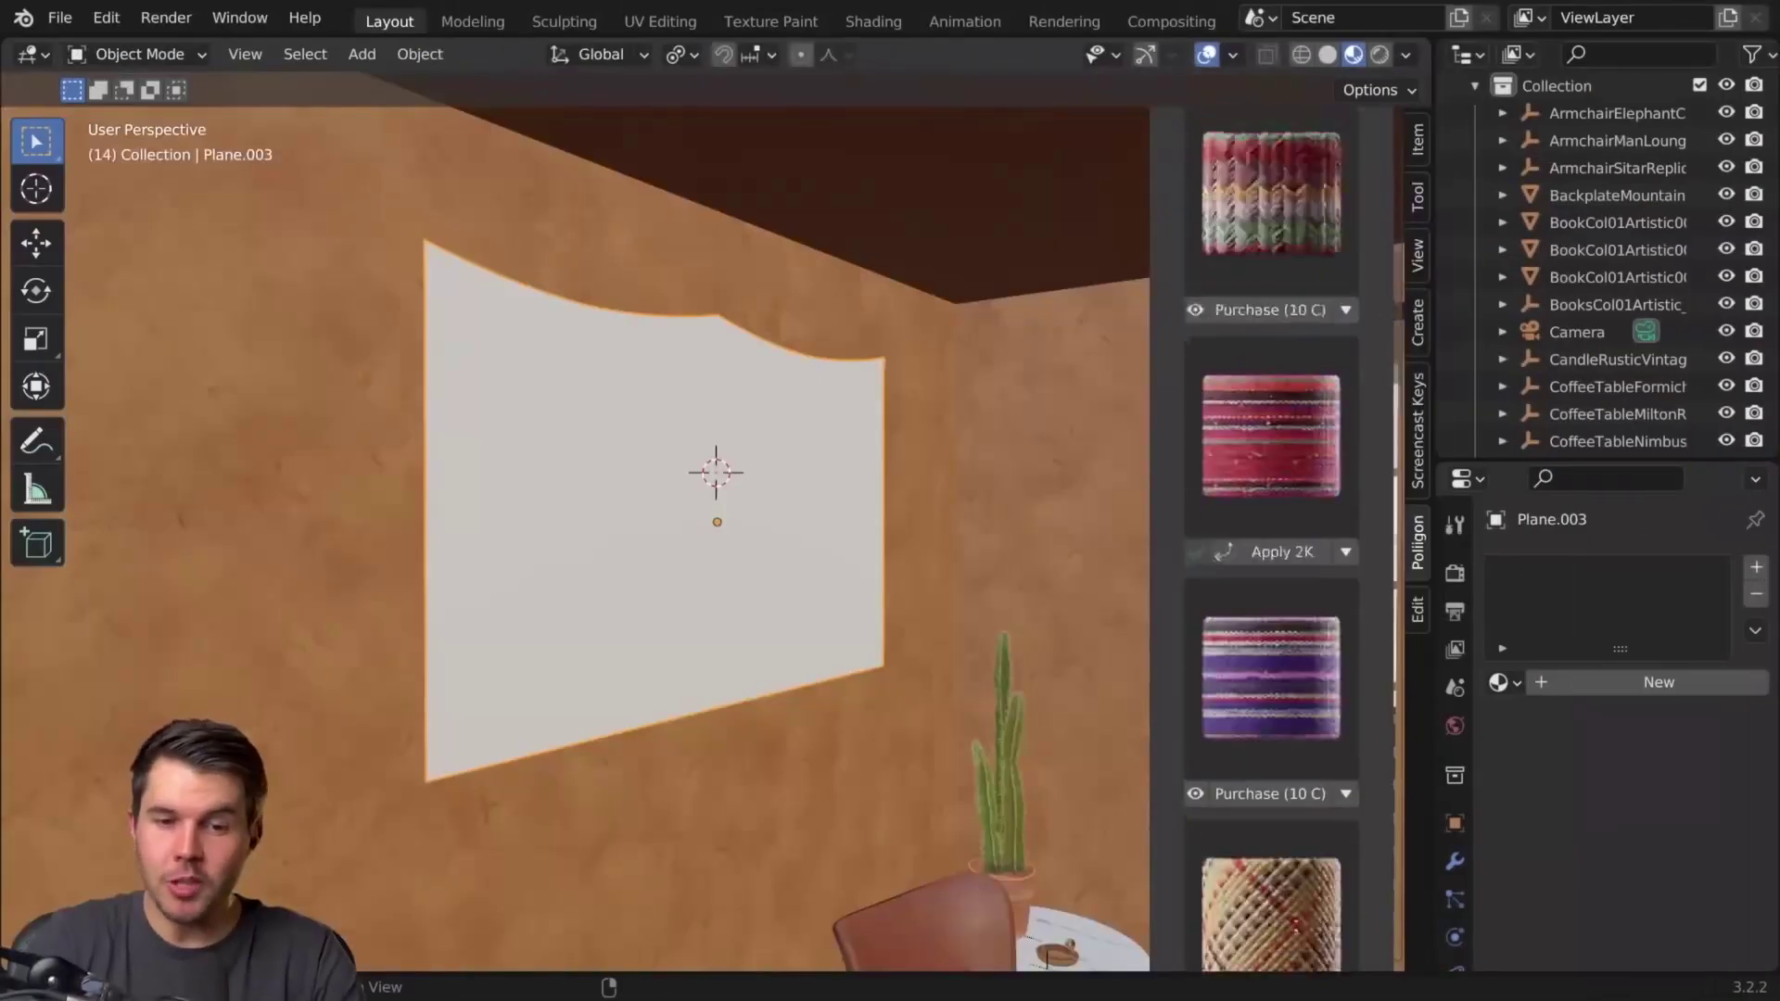
pyautogui.click(1279, 582)
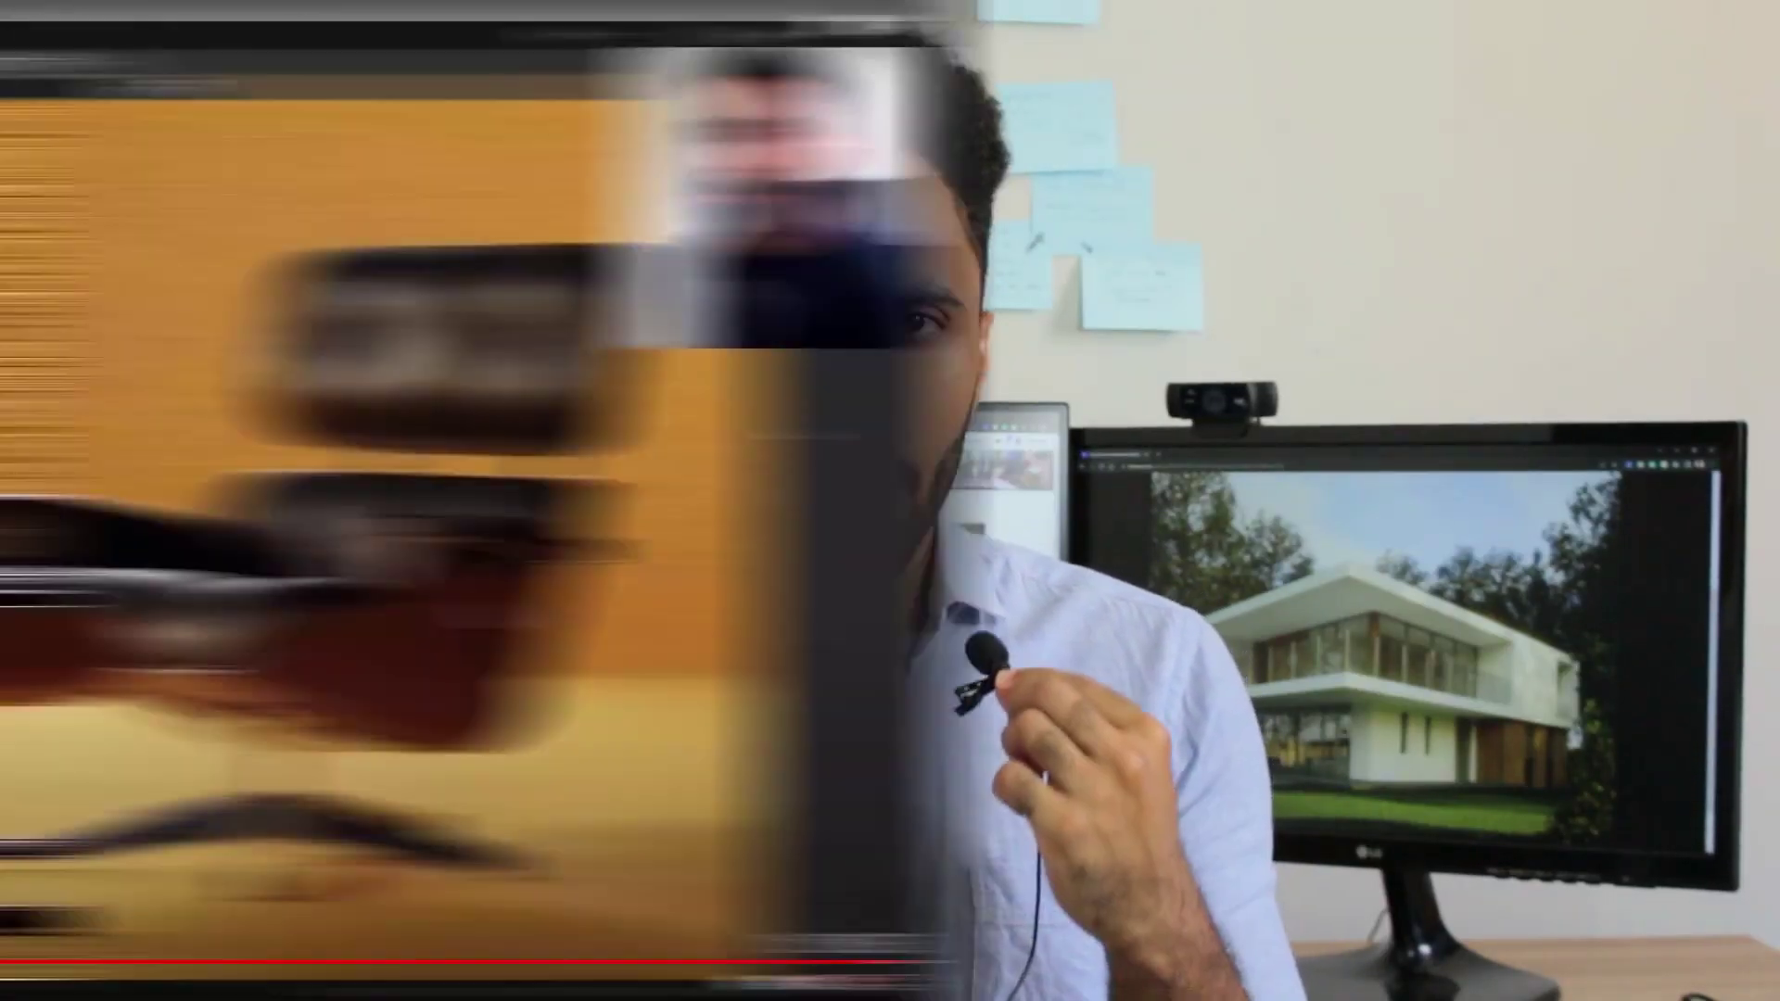
# - Maximize and frame the 3D view, then add an area light near the window
pyautogui.hotkey('ctrl', 'space')
pyautogui.press('Home')
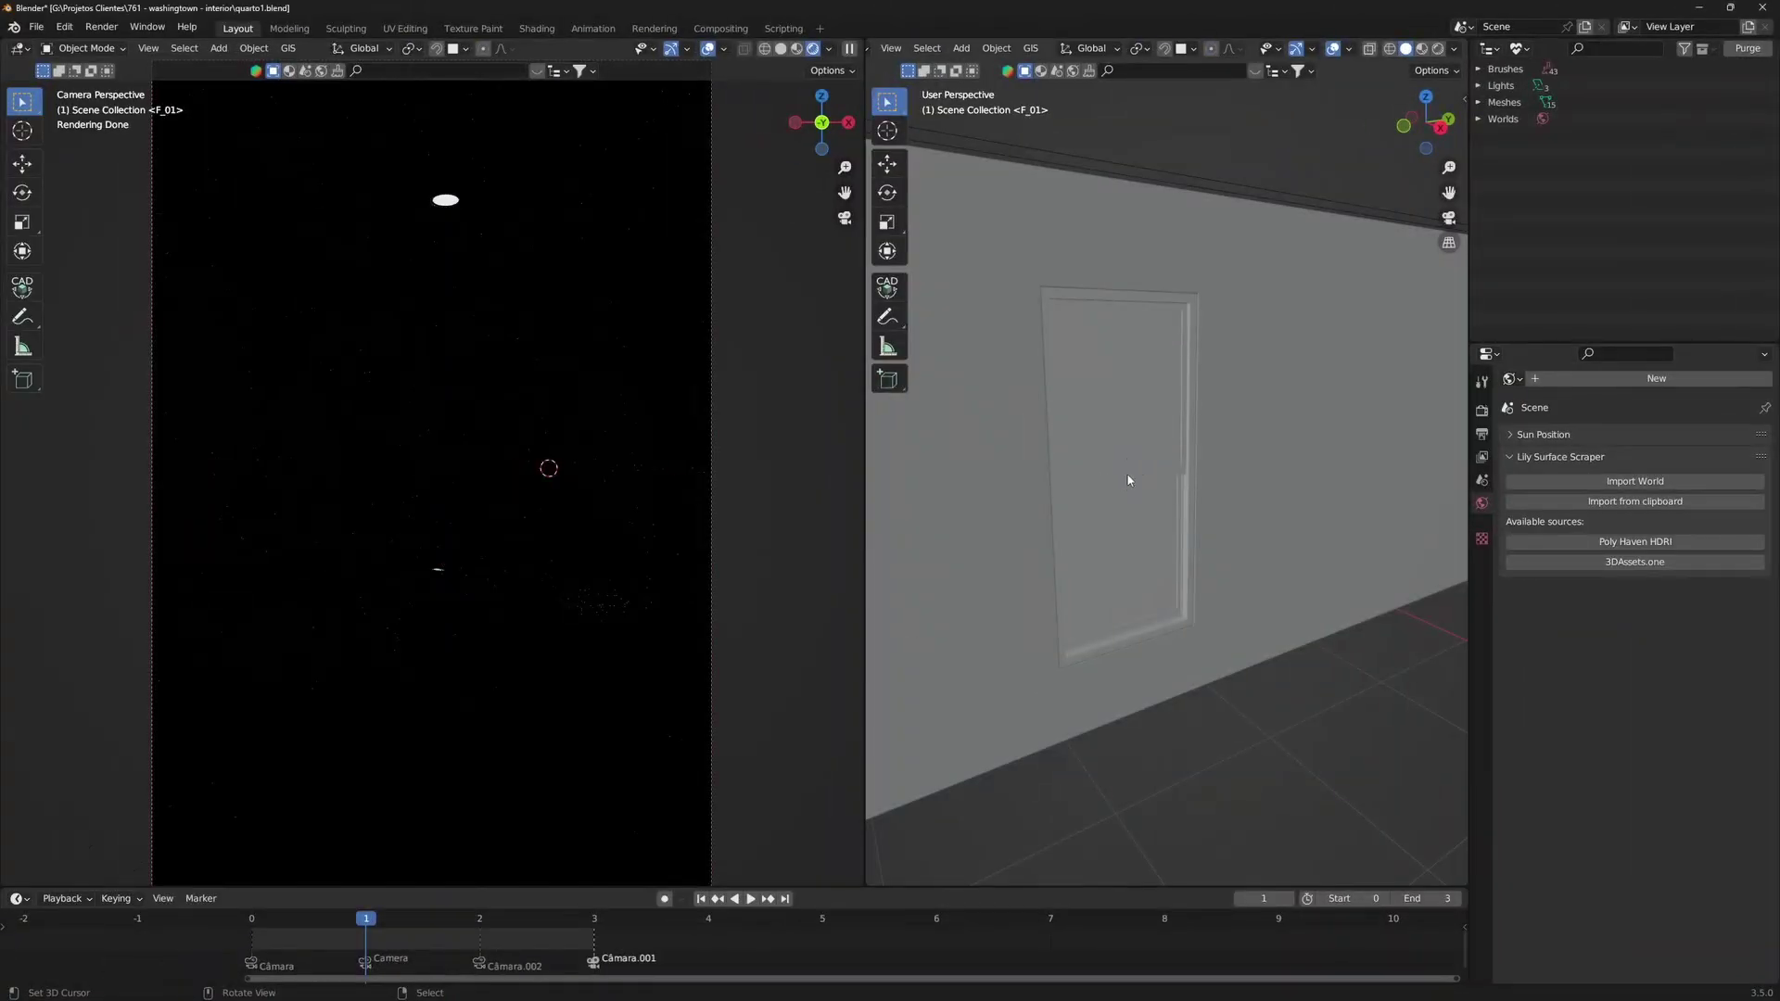
pyautogui.hotkey('shift', 'a')
pyautogui.moveTo(1129, 479)
pyautogui.click(1266, 538)
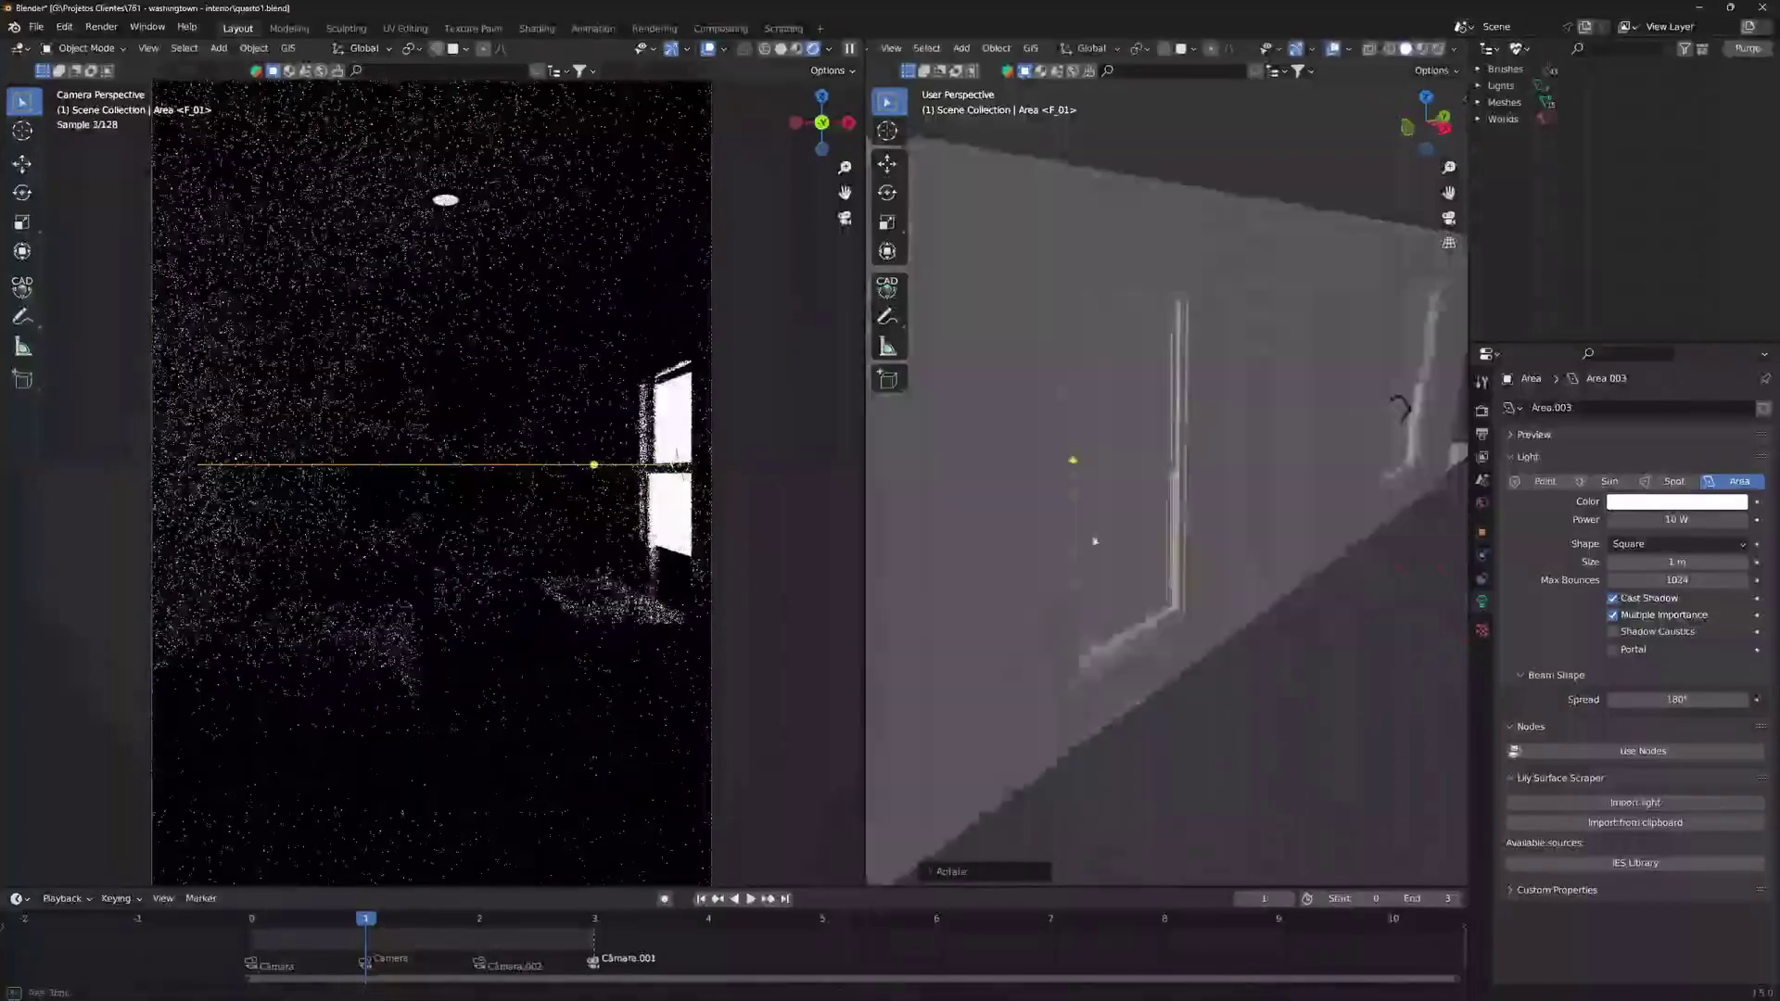
# - Make the area light Rectangle-shaped and preview the cameras at timeline frames 0, 2, 1 and 0
pyautogui.click(1678, 544)
pyautogui.click(1651, 562)
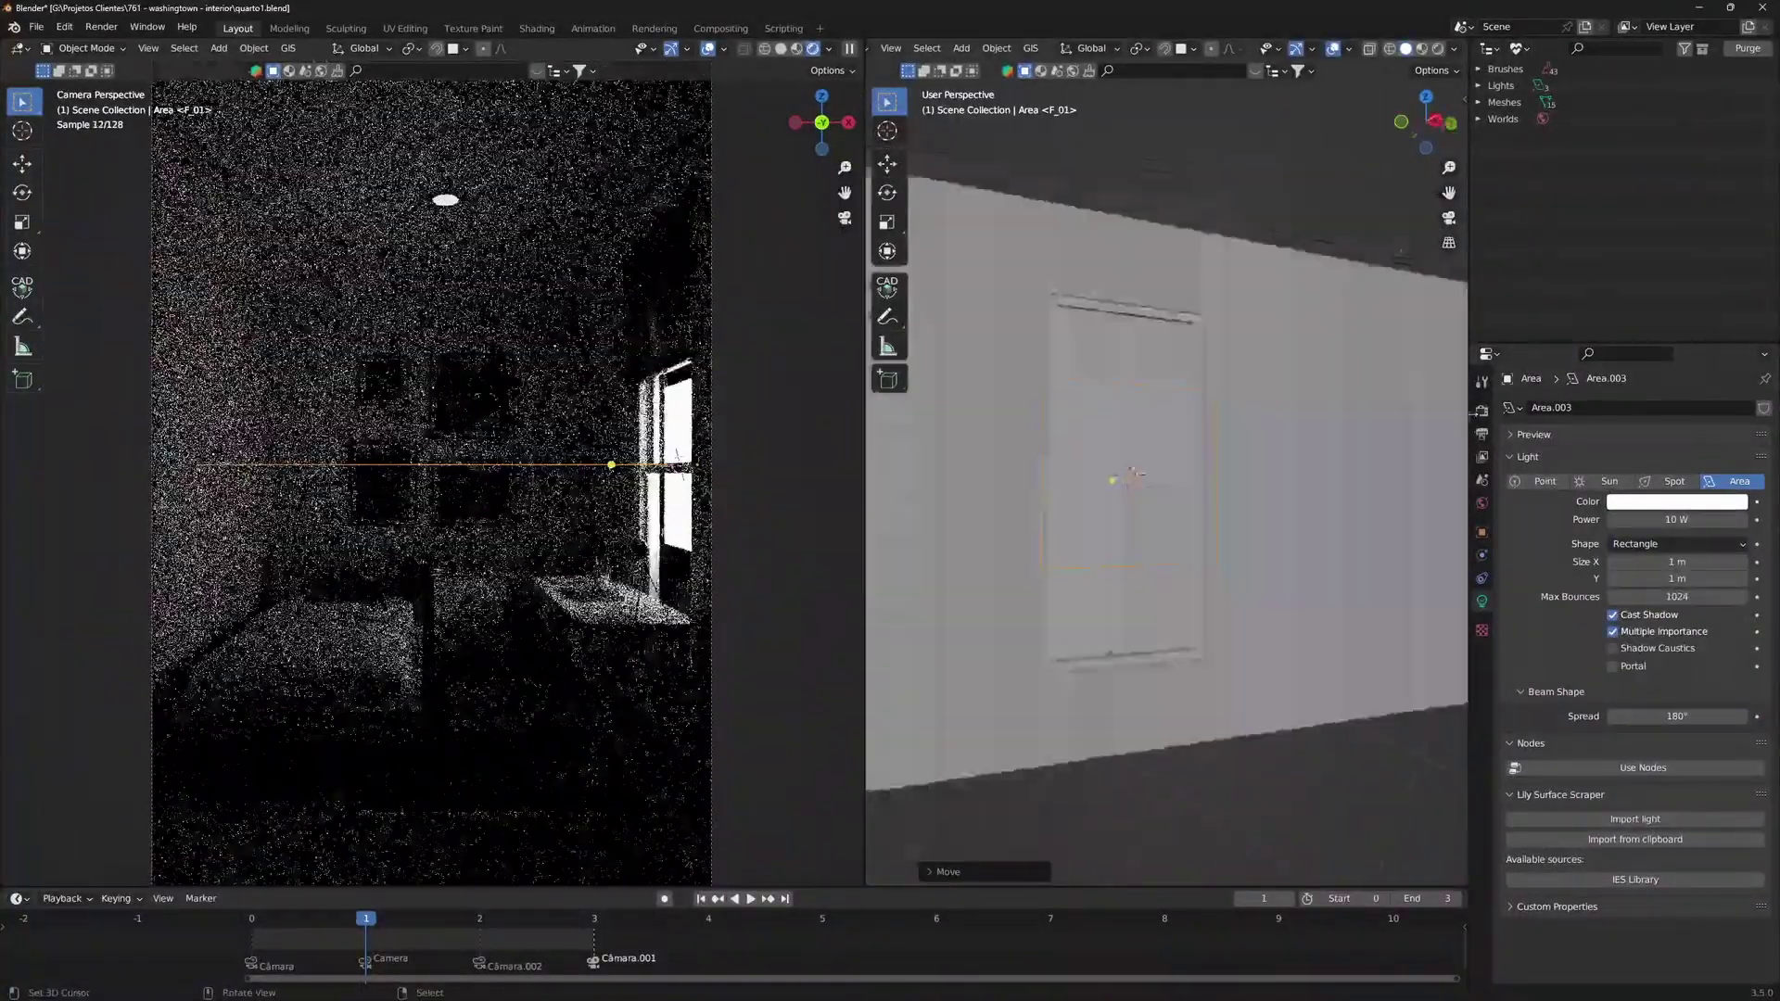
pyautogui.click(255, 920)
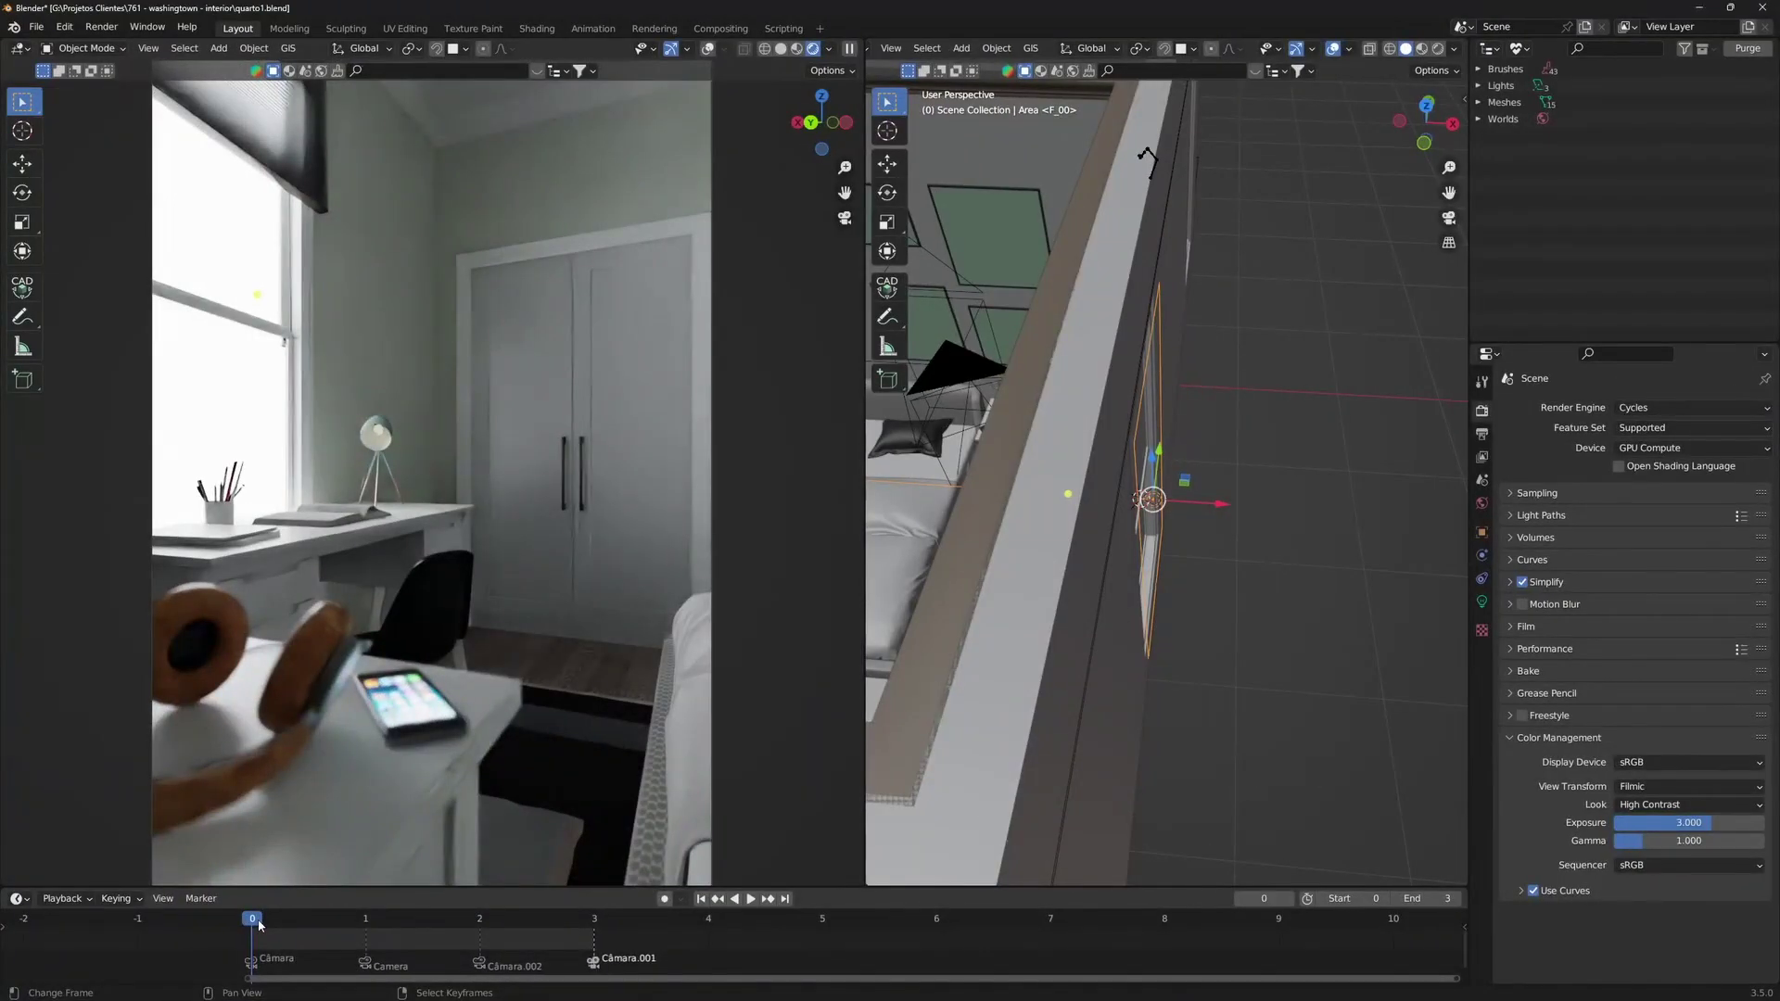
pyautogui.click(481, 925)
pyautogui.click(365, 920)
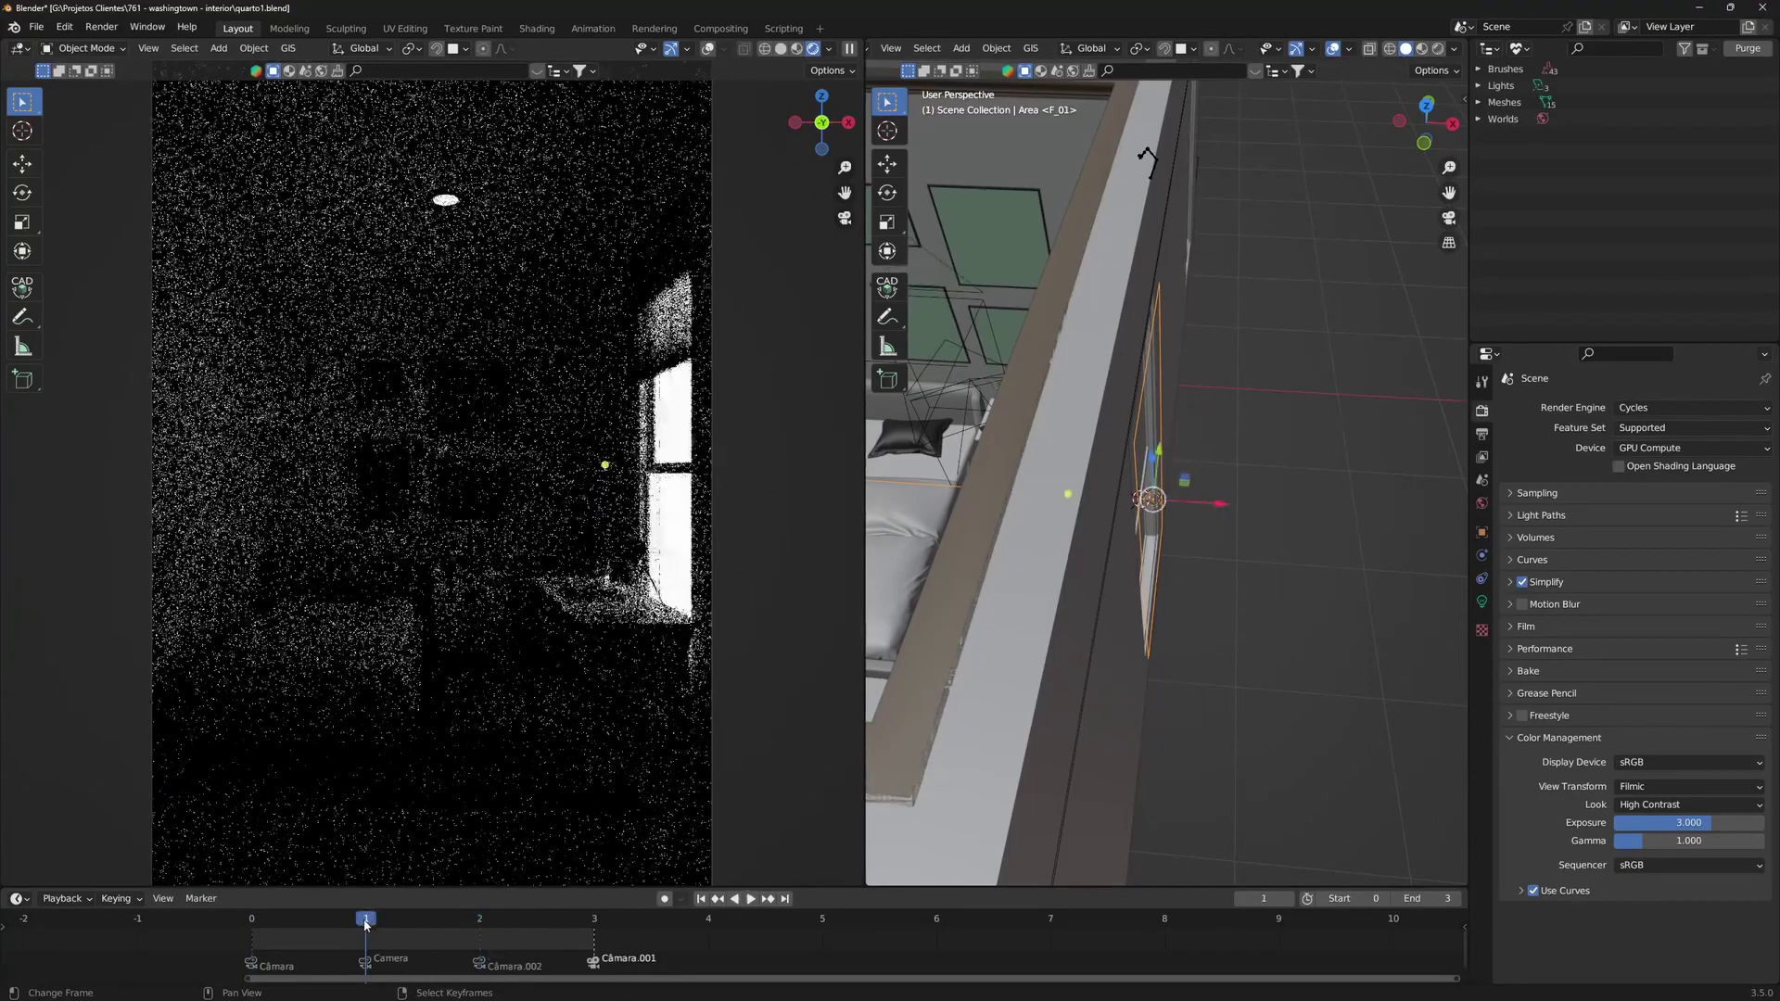
pyautogui.click(250, 921)
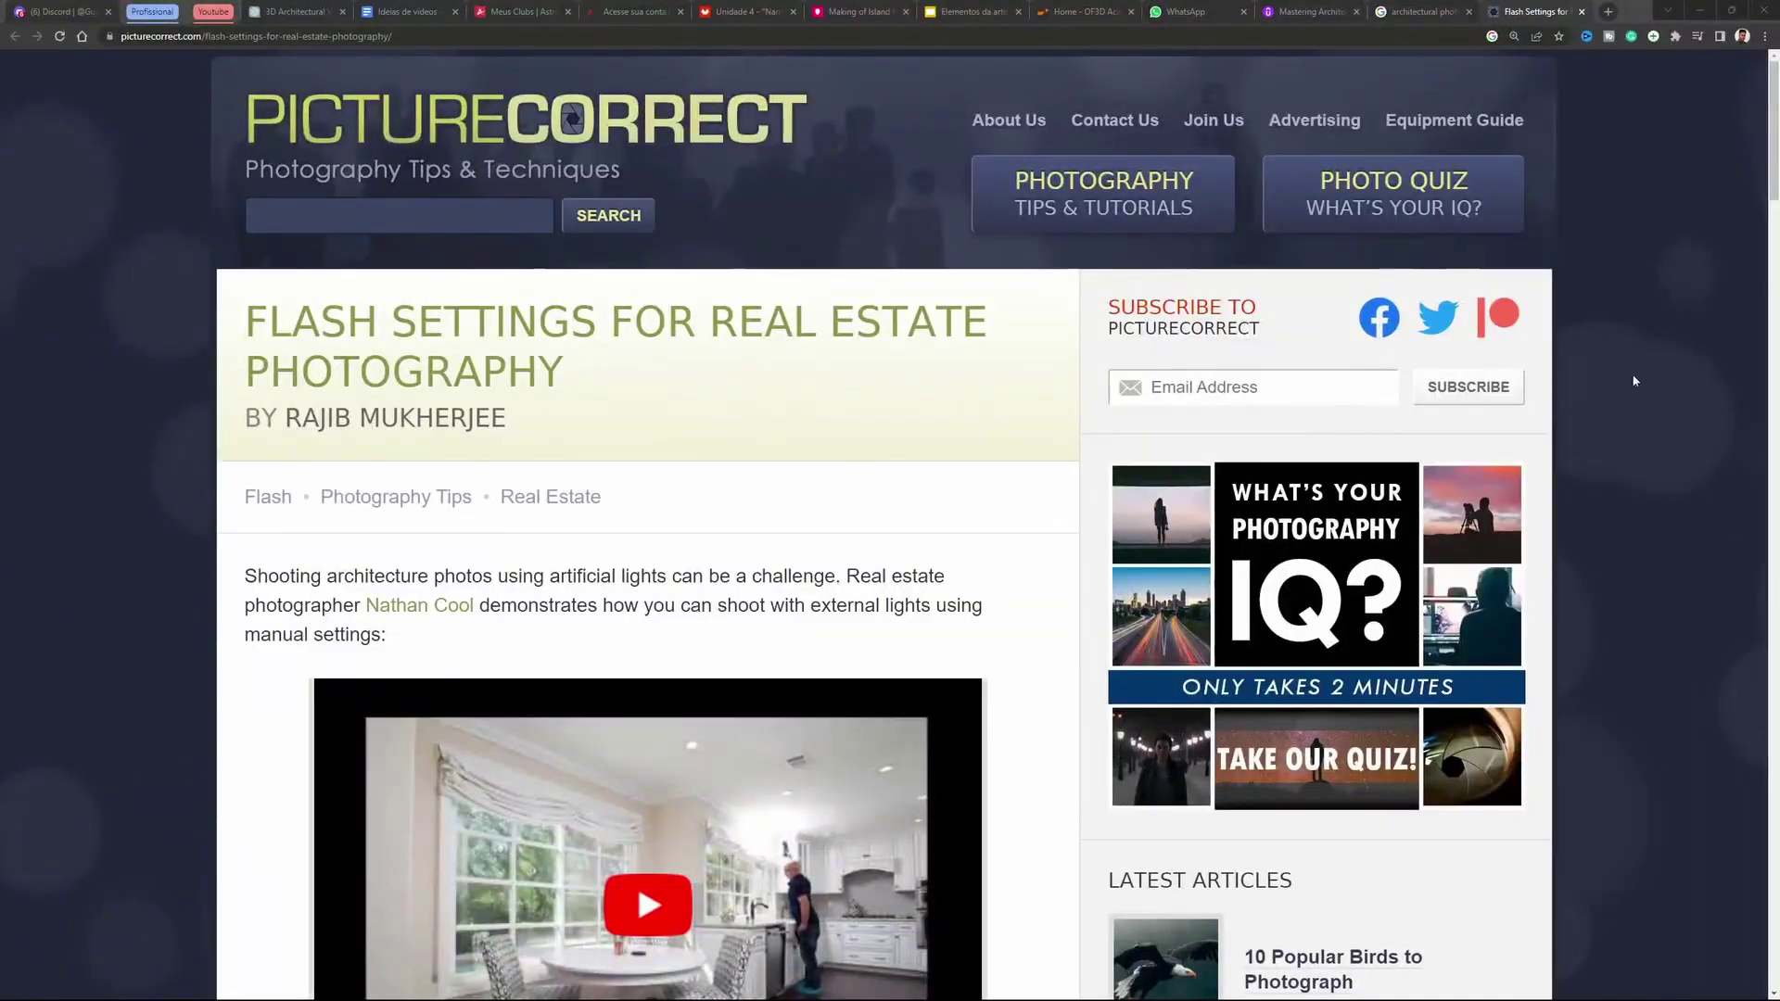
# - Scroll the flash-settings article past the eBook box to the Flashed living-room photo
pyautogui.scroll(-12, 1635, 380)
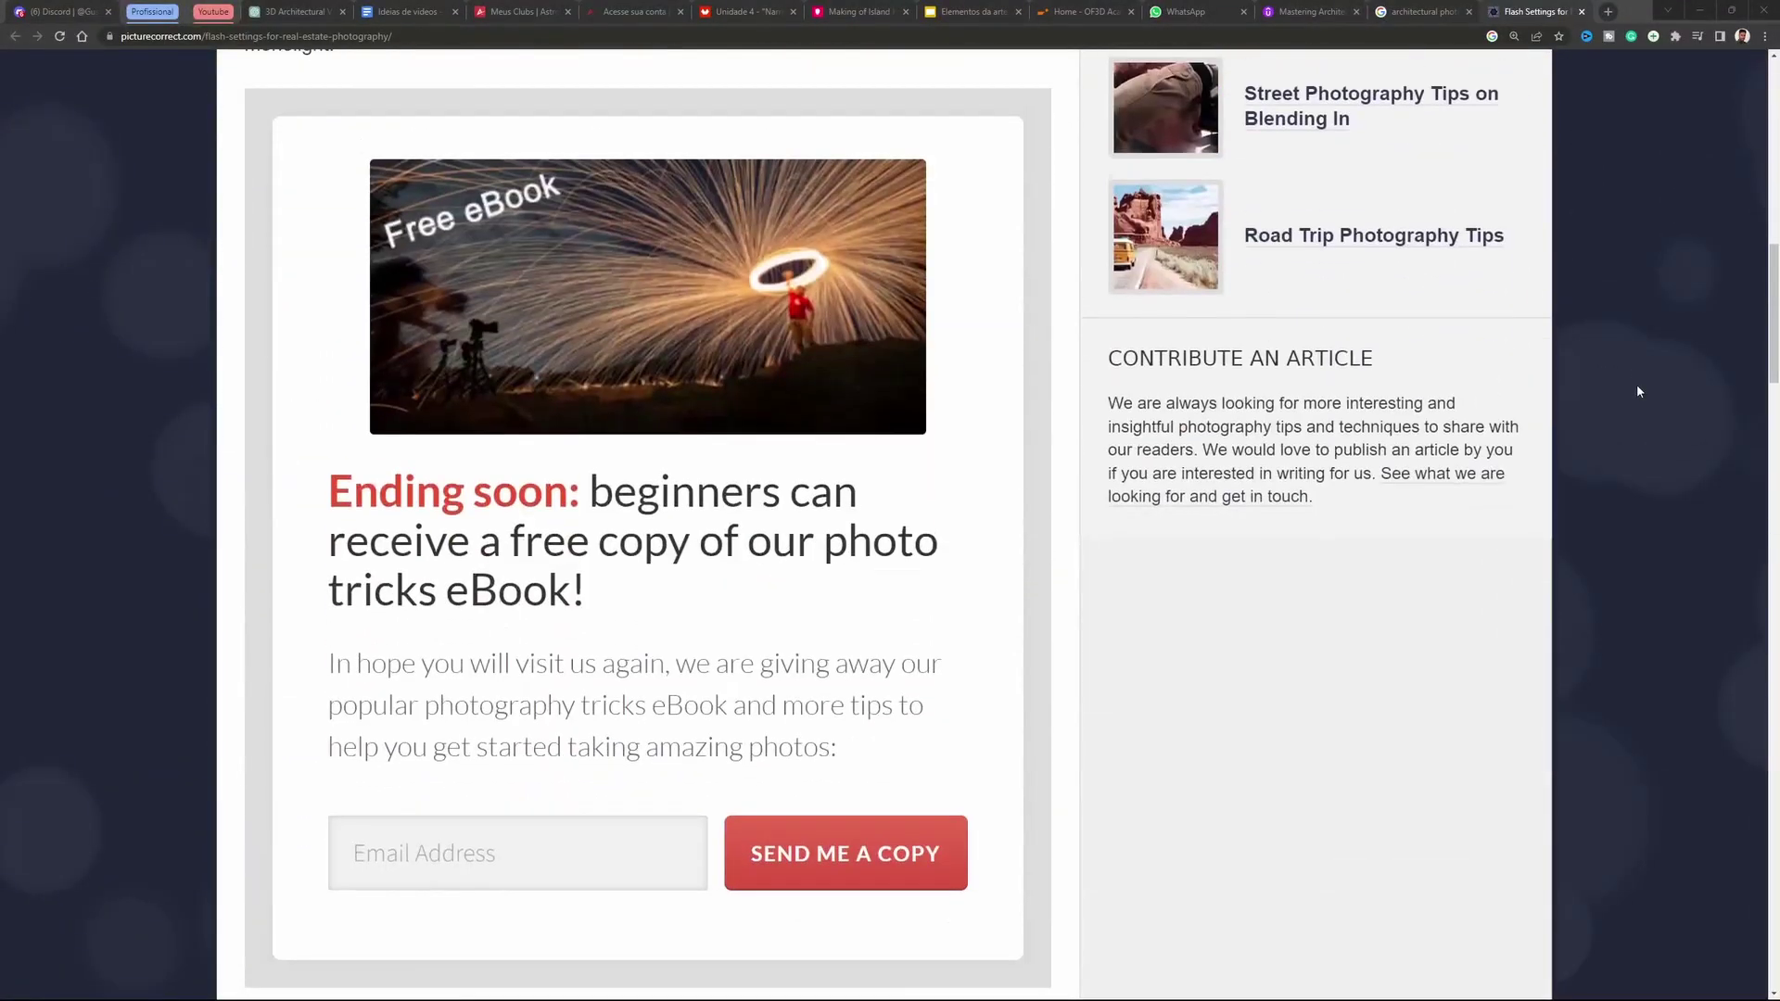
pyautogui.scroll(-10, 1637, 391)
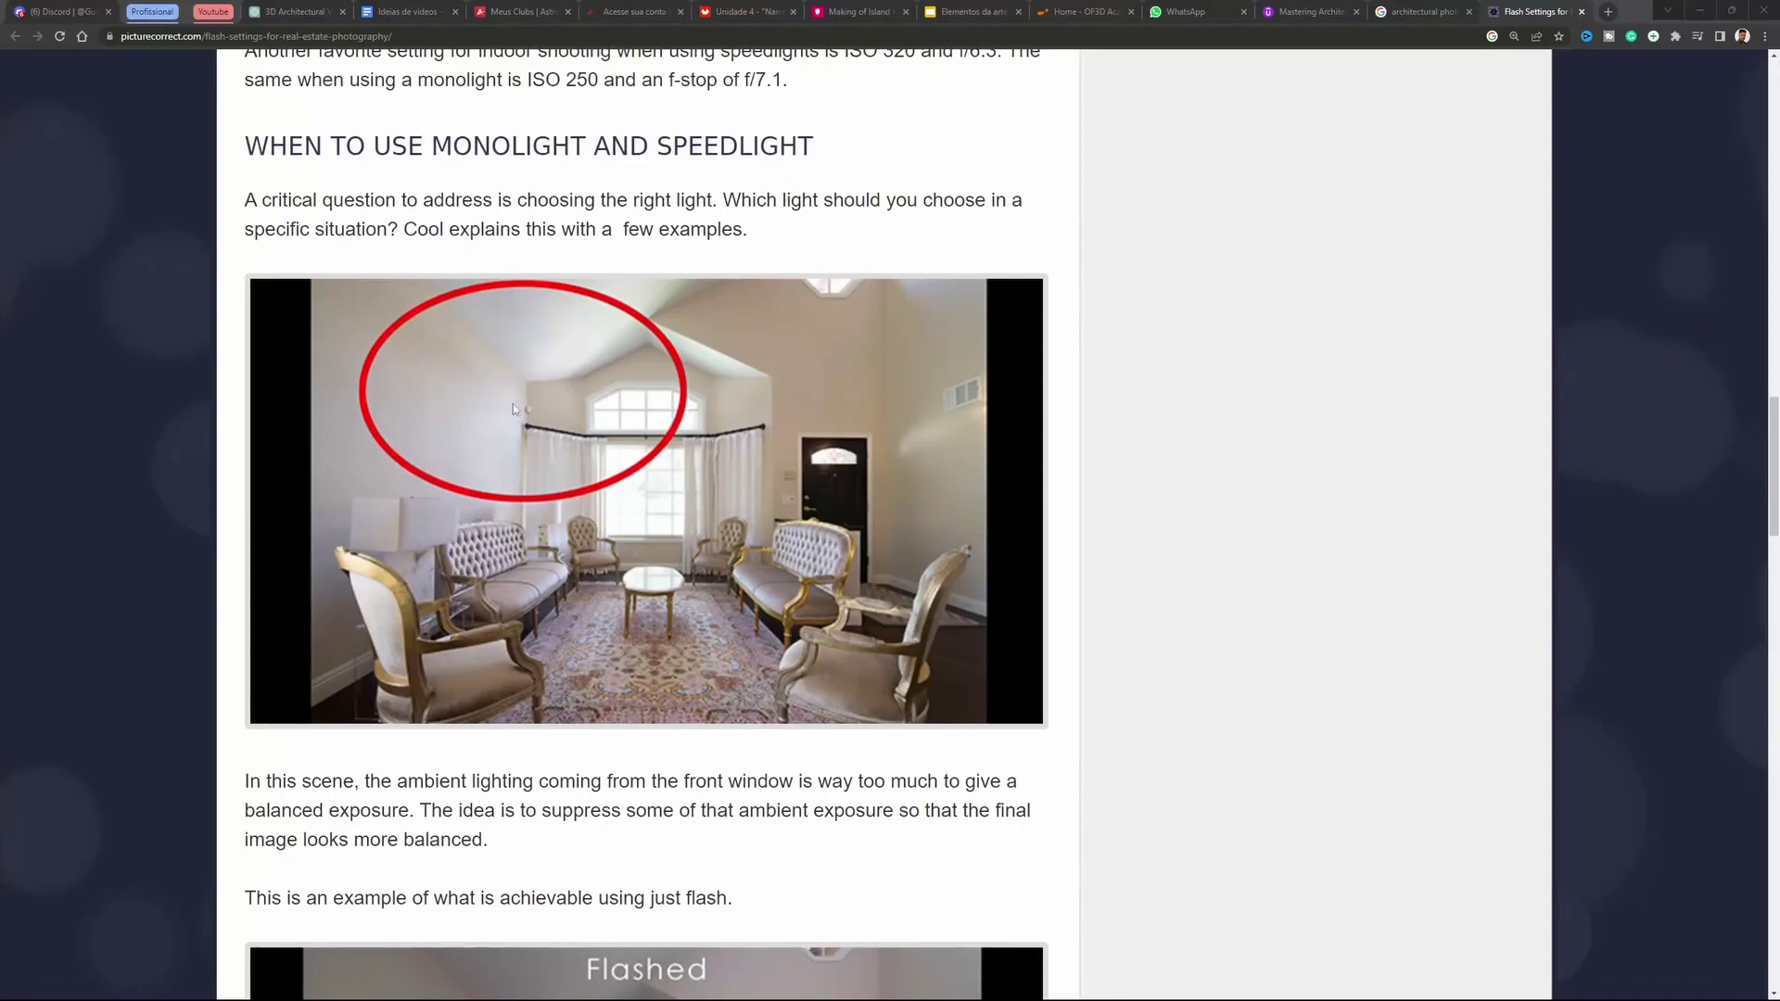
pyautogui.scroll(-7, 1272, 517)
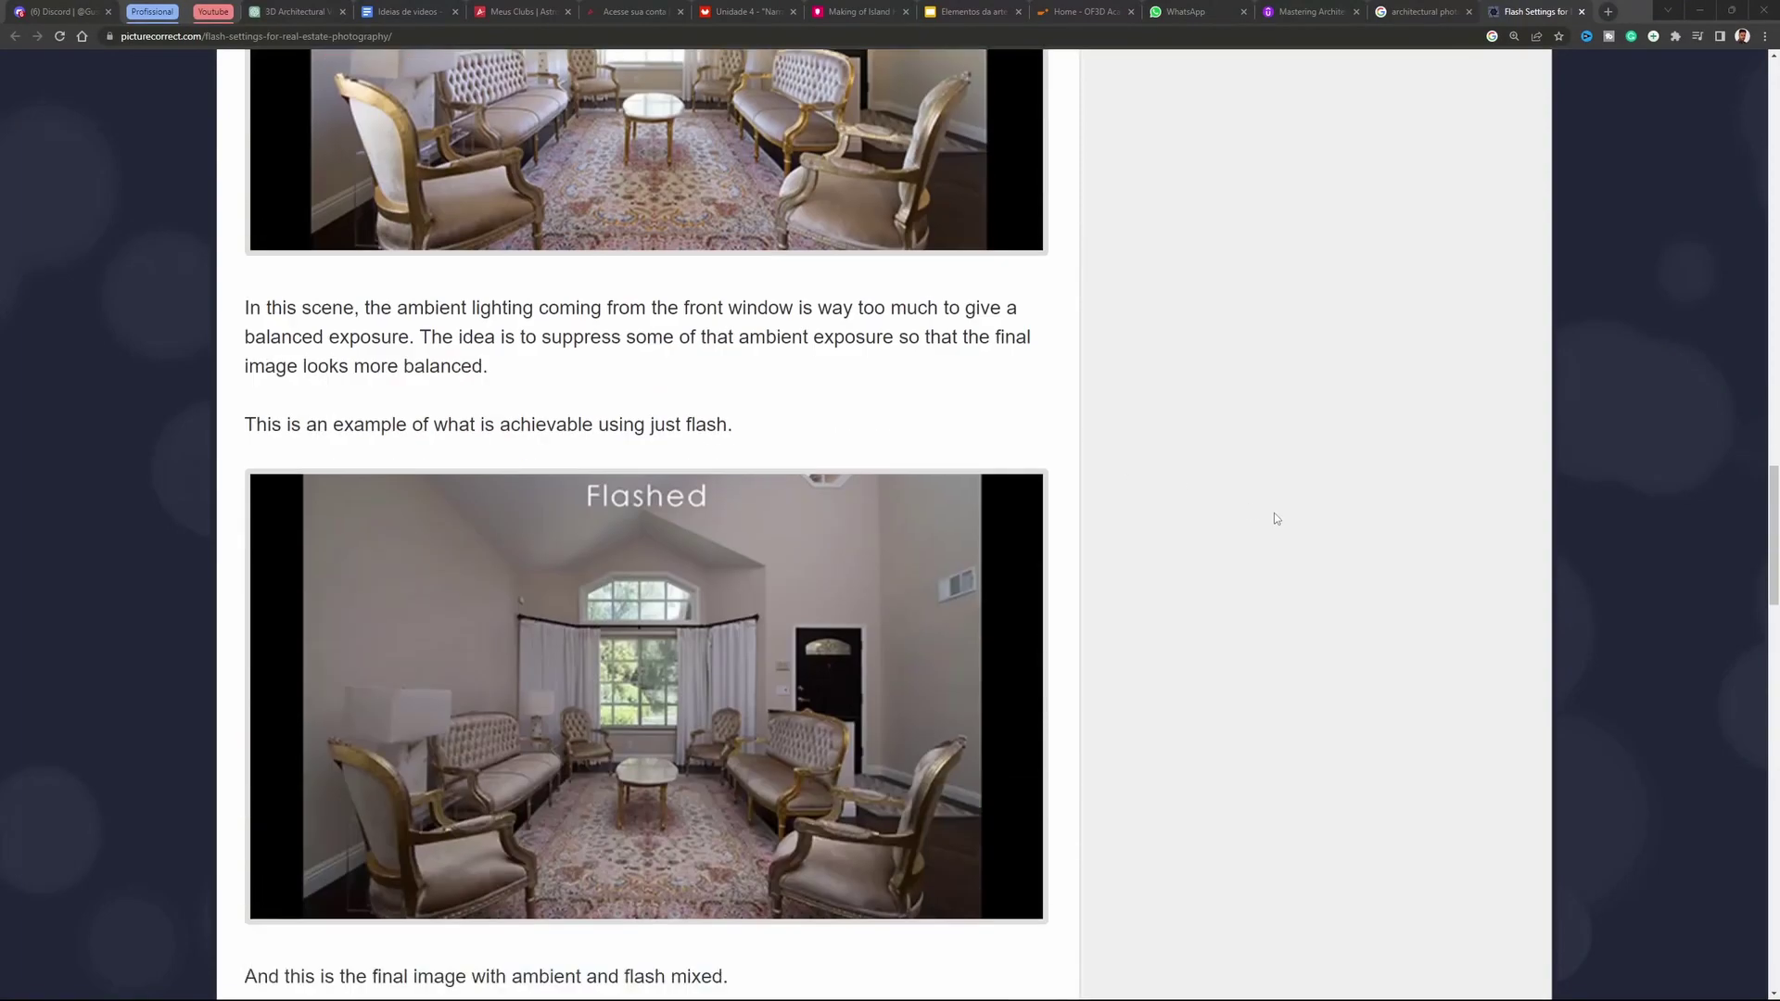